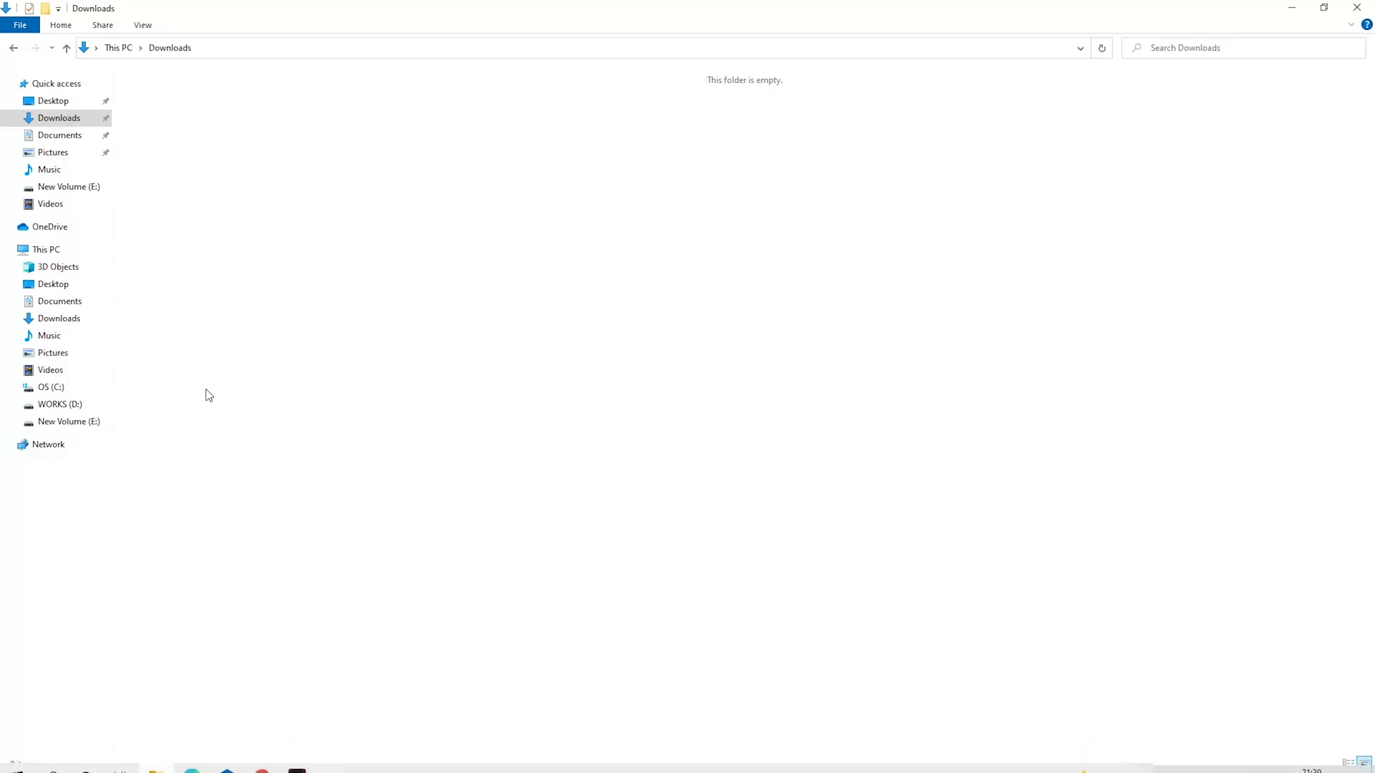
Create a new folder named Miner in the Downloads folder.
right_click(256, 289)
mouse_move(321, 476)
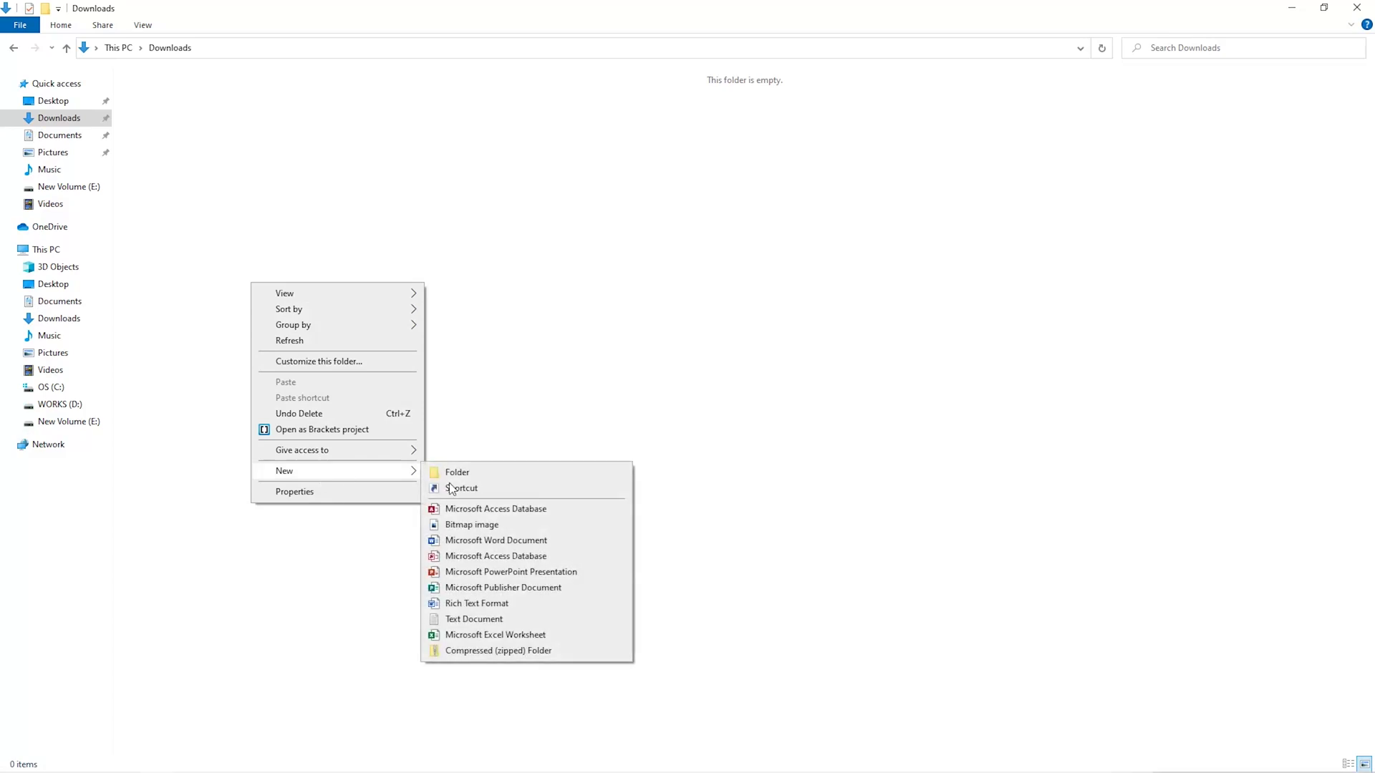
left_click(489, 477)
type("Miner")
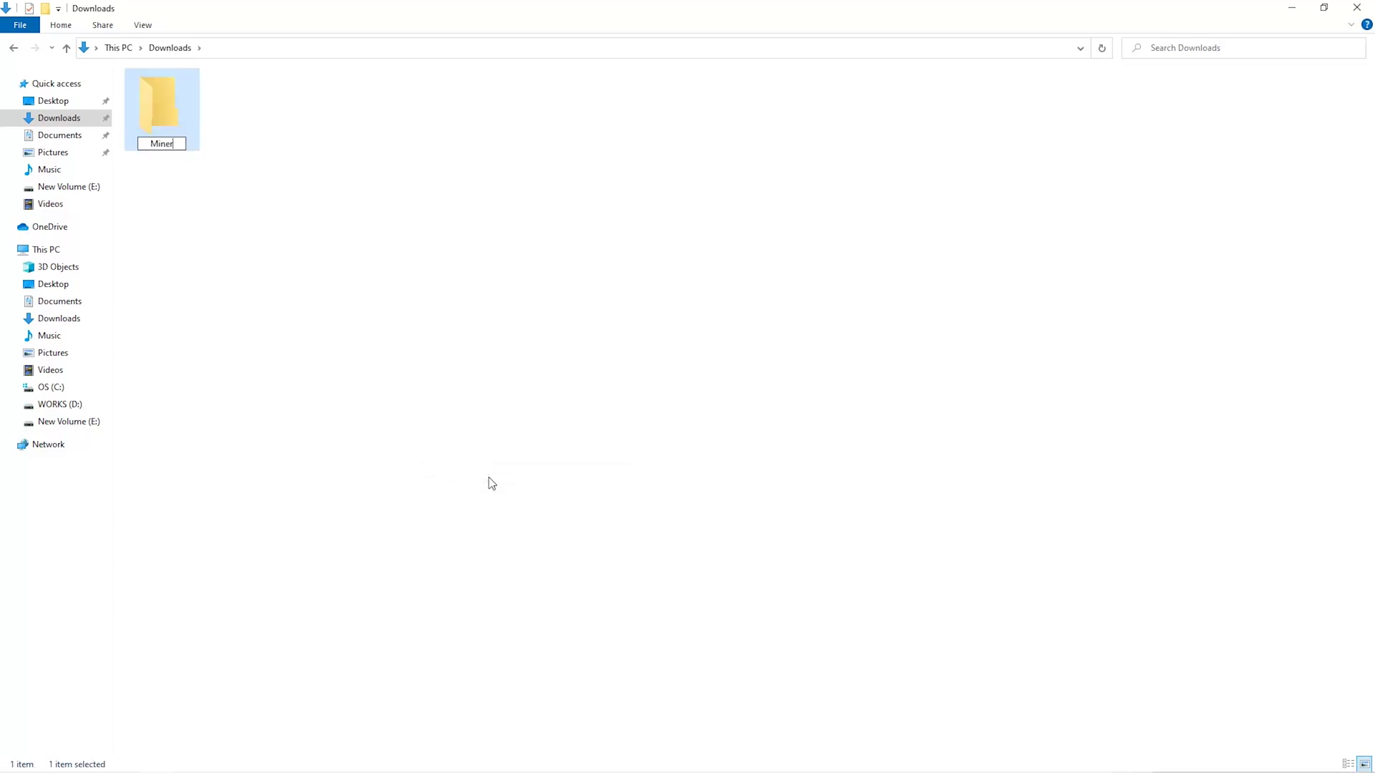
key("Return")
key("super")
Go to the antivirus exclusions list in Windows Security's Virus & threat protection settings.
type("secur")
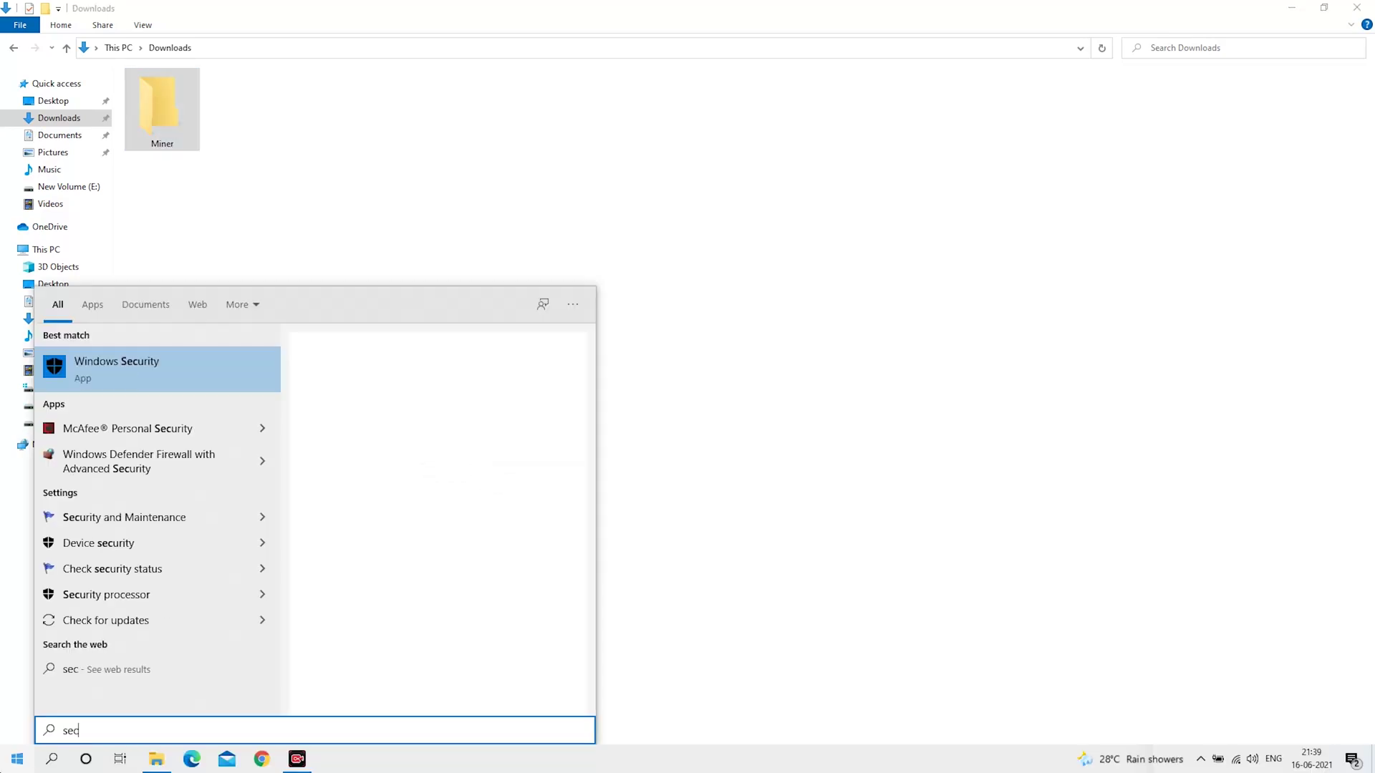
key("Return")
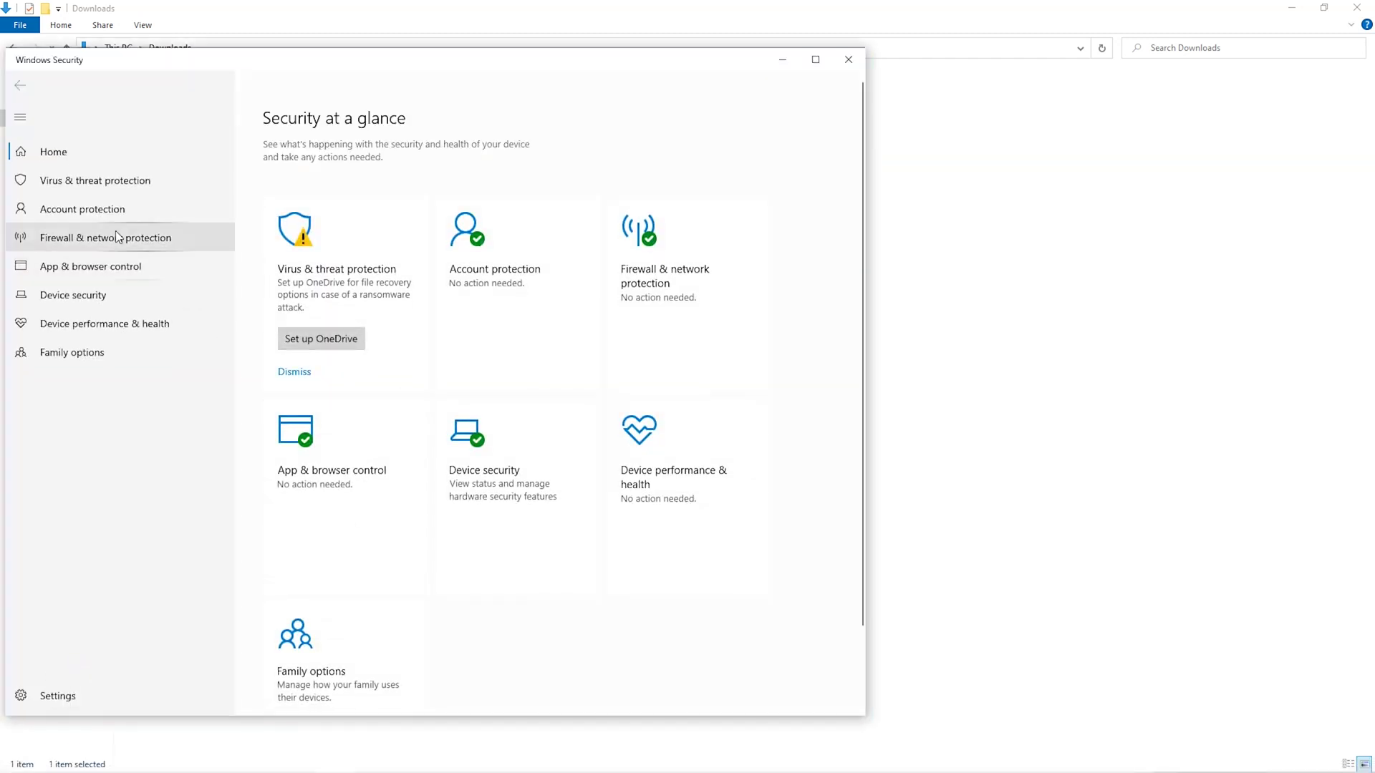
left_click(104, 180)
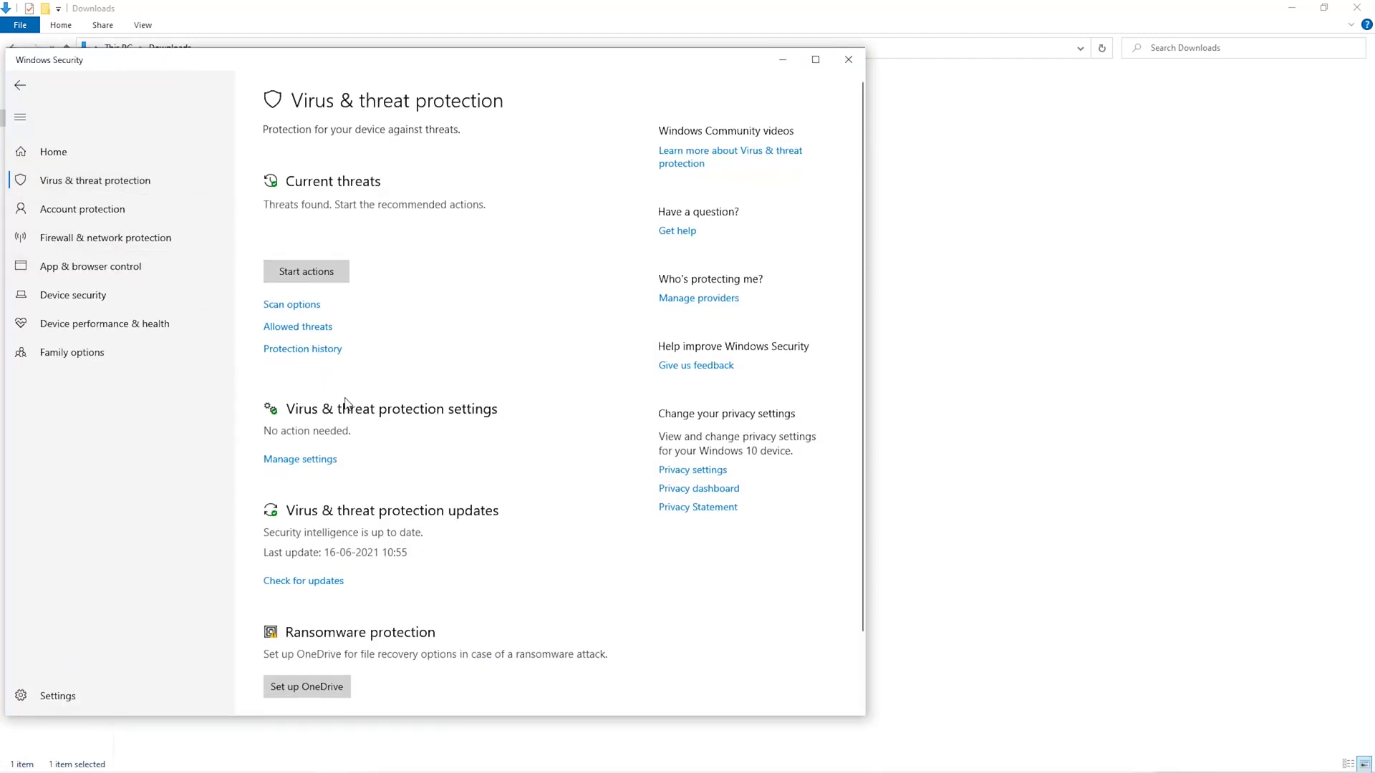
scroll(337, 394, "down", 2)
left_click(329, 380)
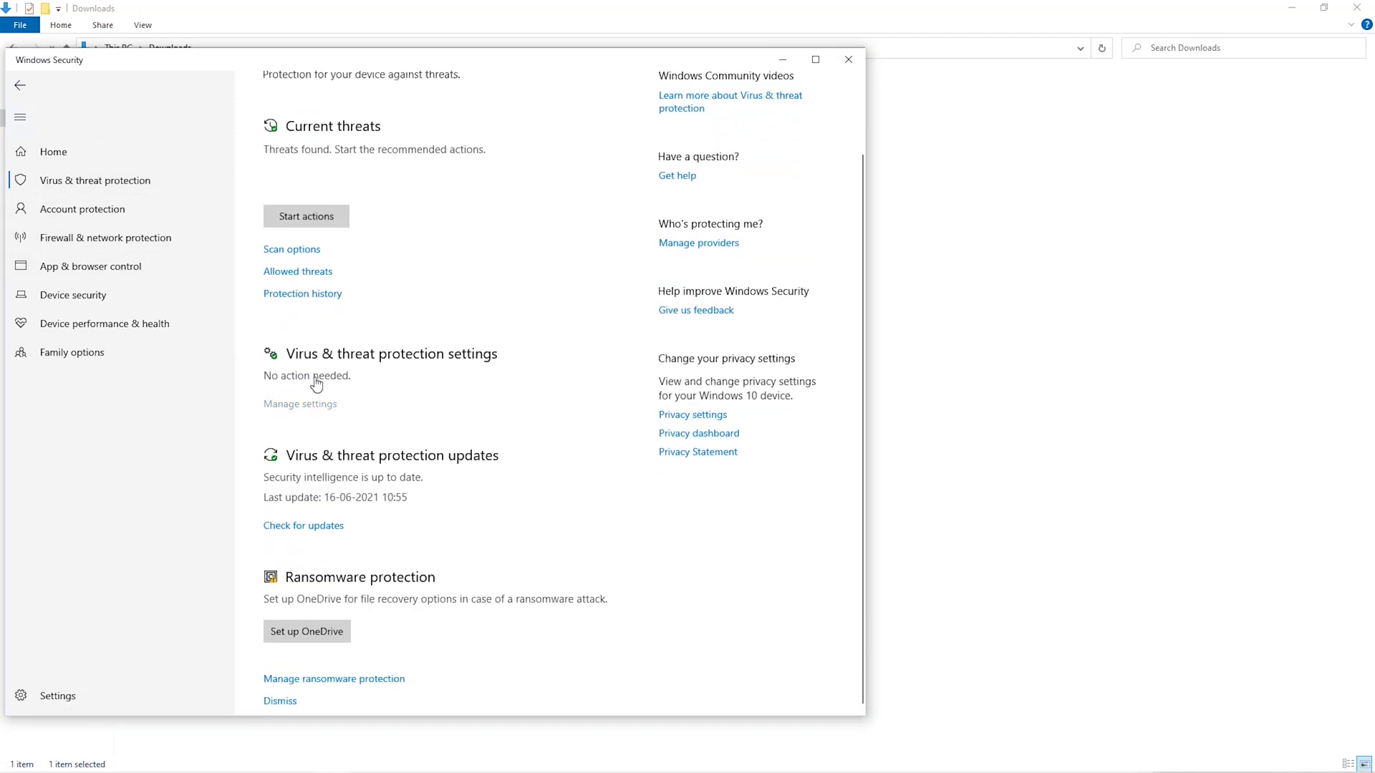
scroll(341, 476, "down", 5)
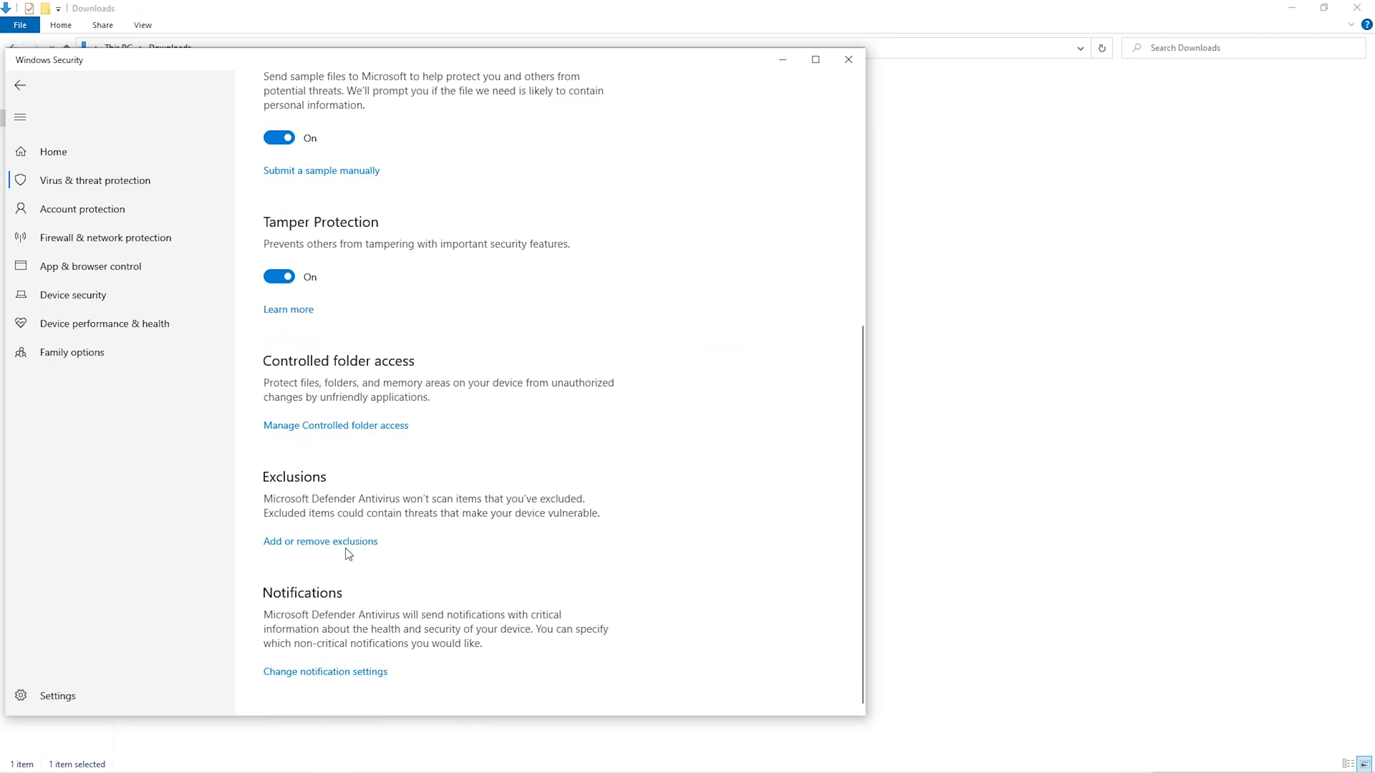
left_click(347, 542)
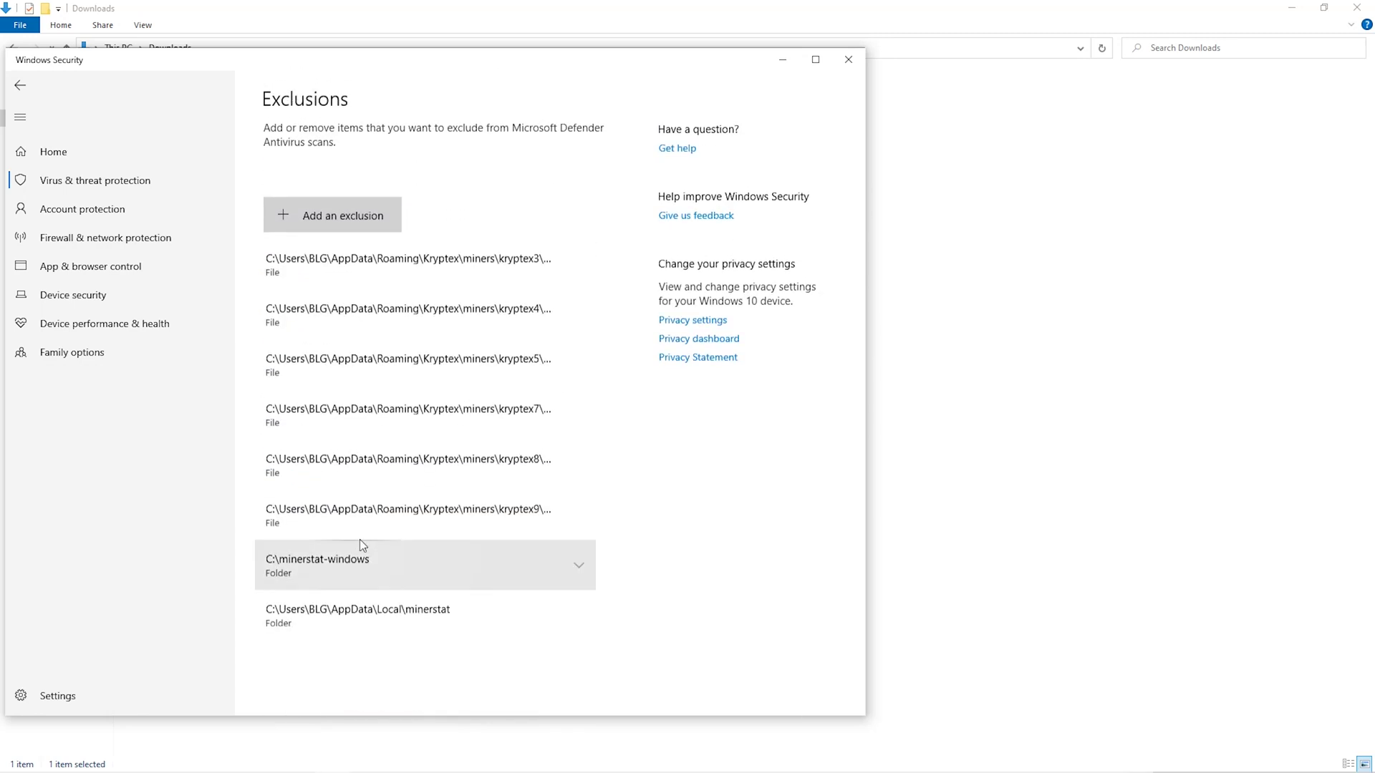
Add the Downloads\Miner folder as a Microsoft Defender exclusion.
left_click(376, 222)
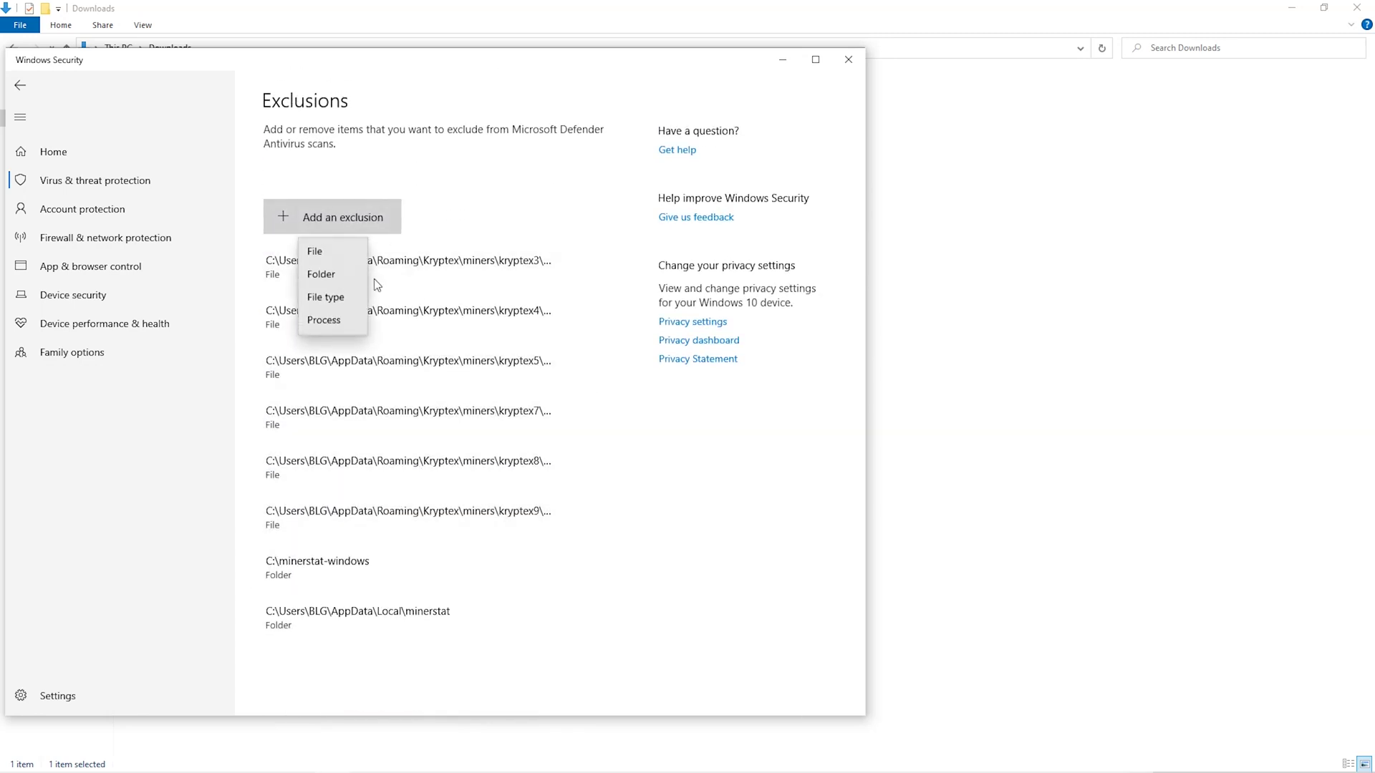
left_click(335, 276)
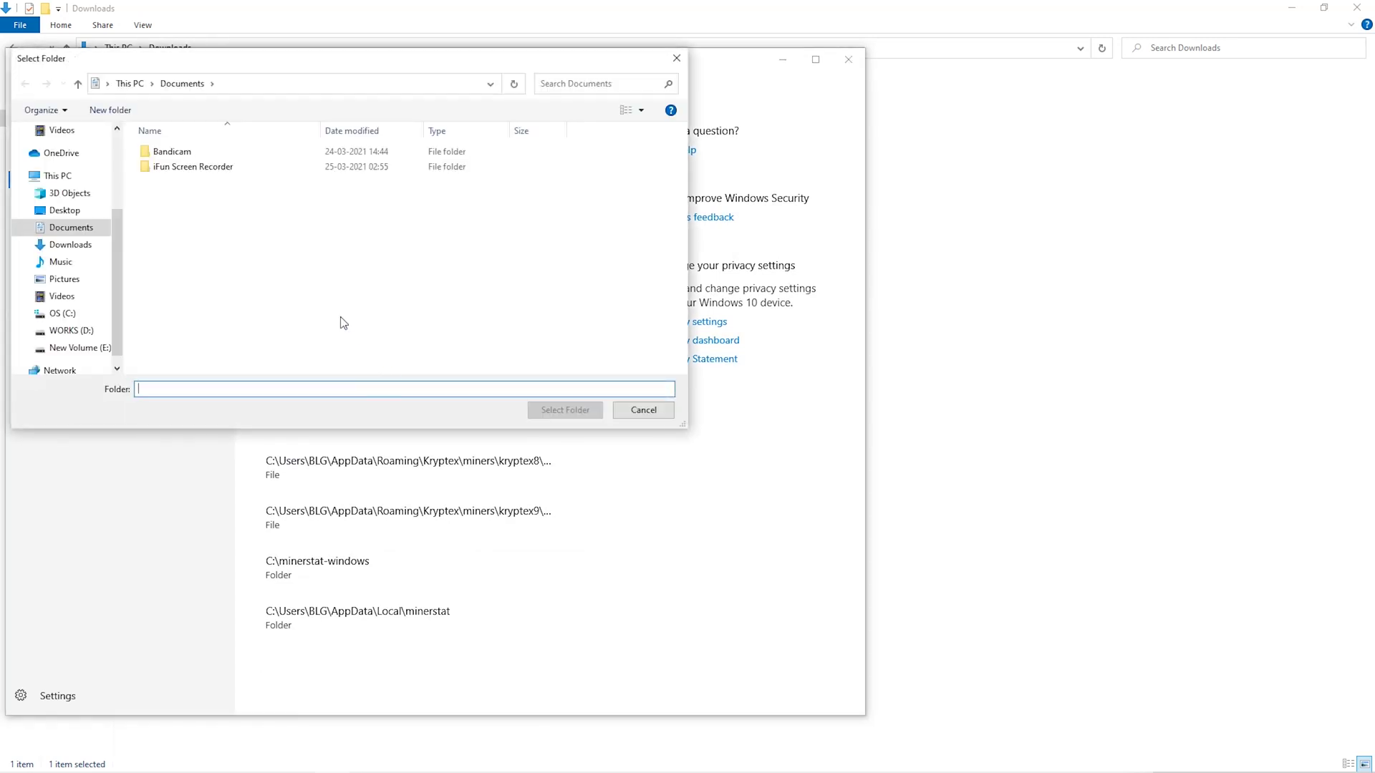
left_click(70, 262)
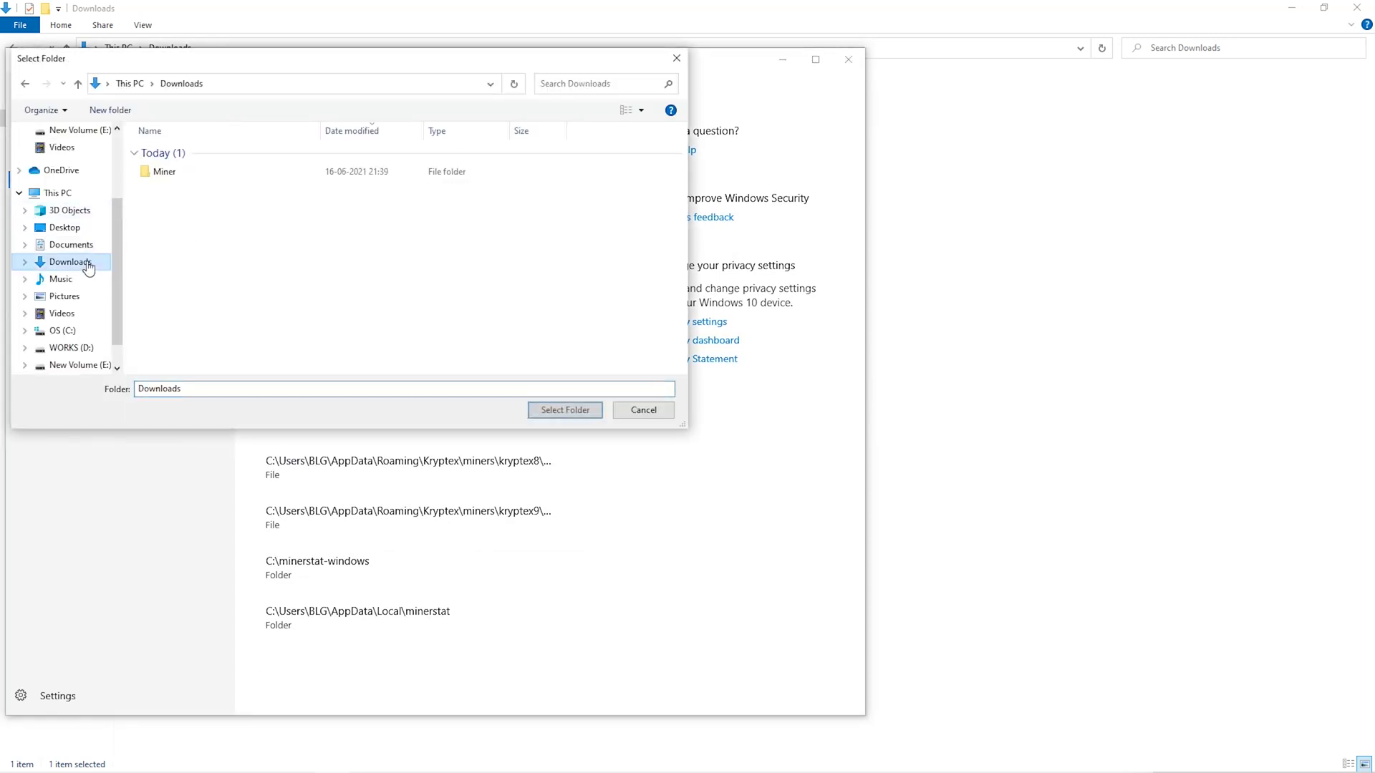
left_click(402, 175)
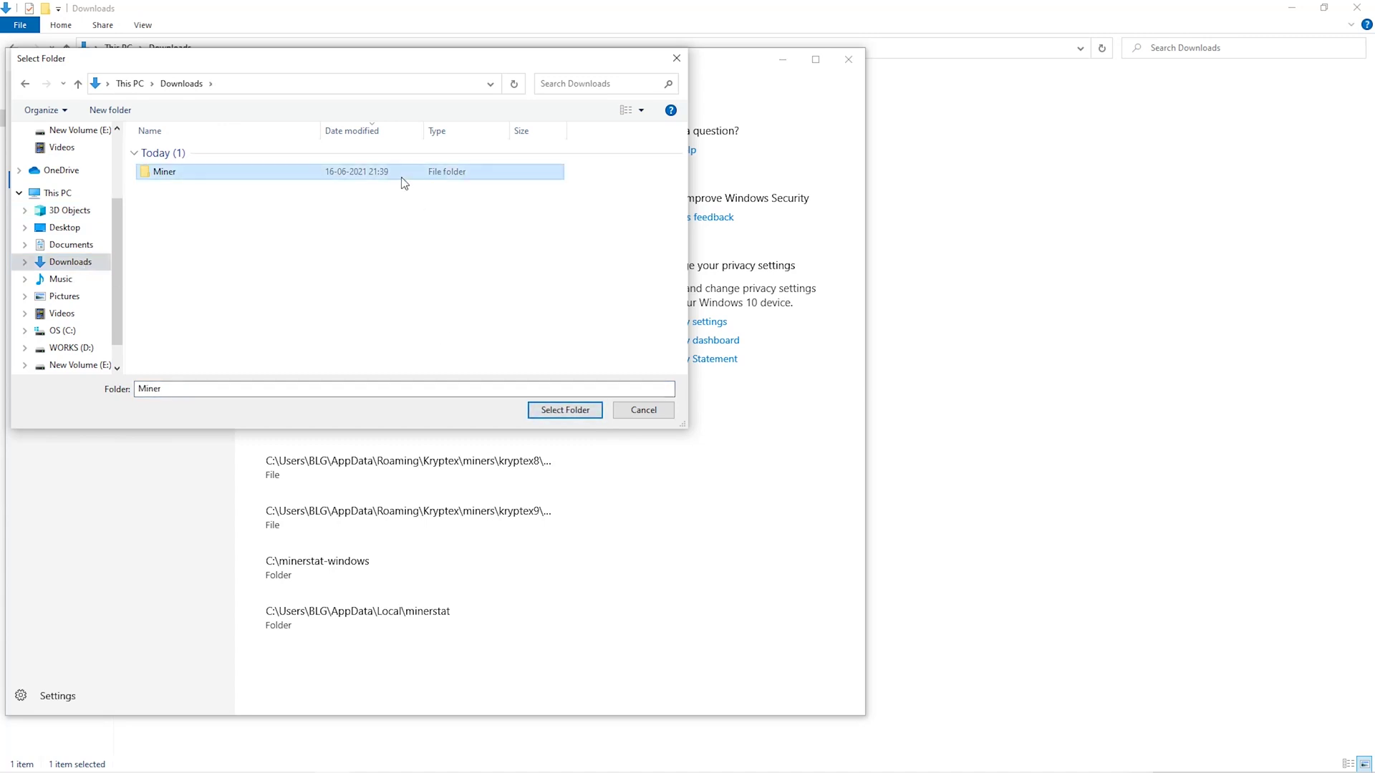
left_click(548, 415)
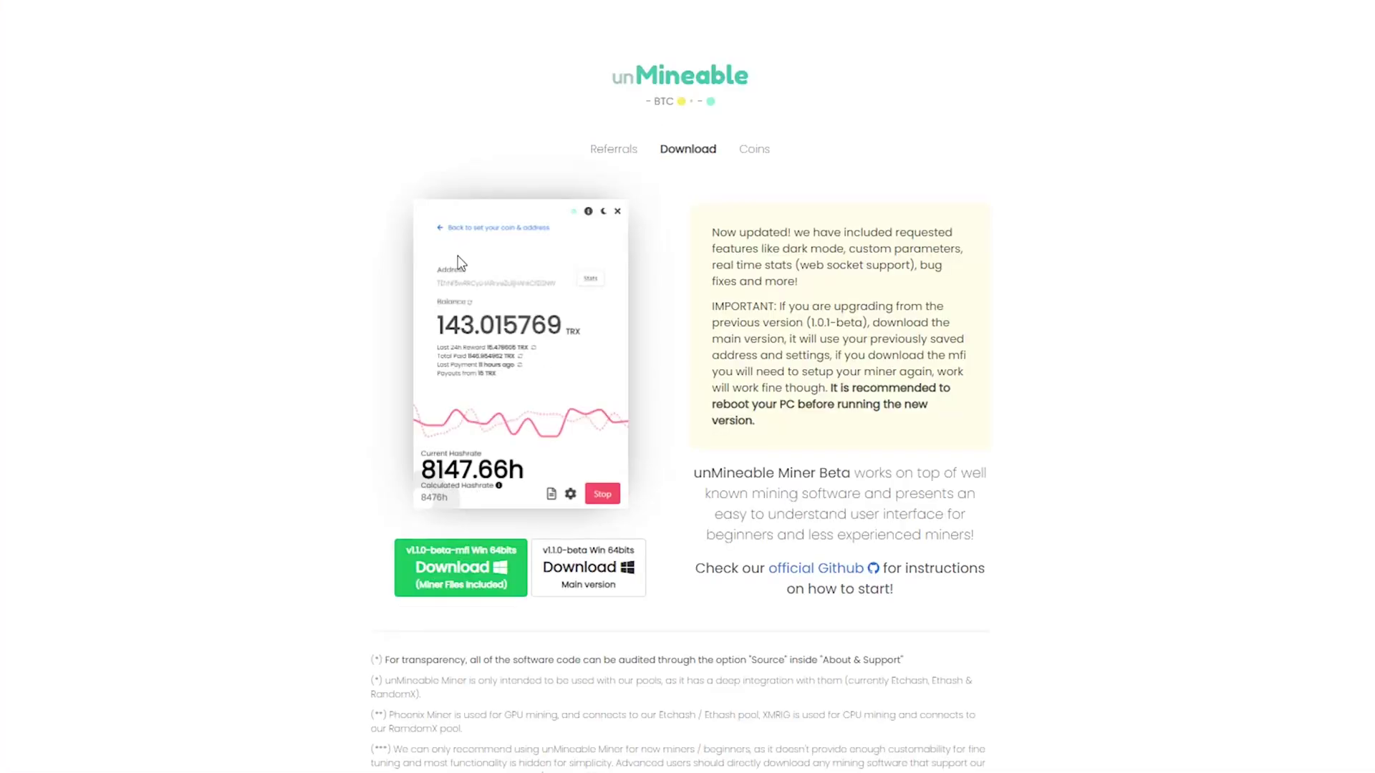
Download the unMineable.Miner.1.1.0-beta-mfi zip and save it into Downloads\Miner.
left_click(473, 575)
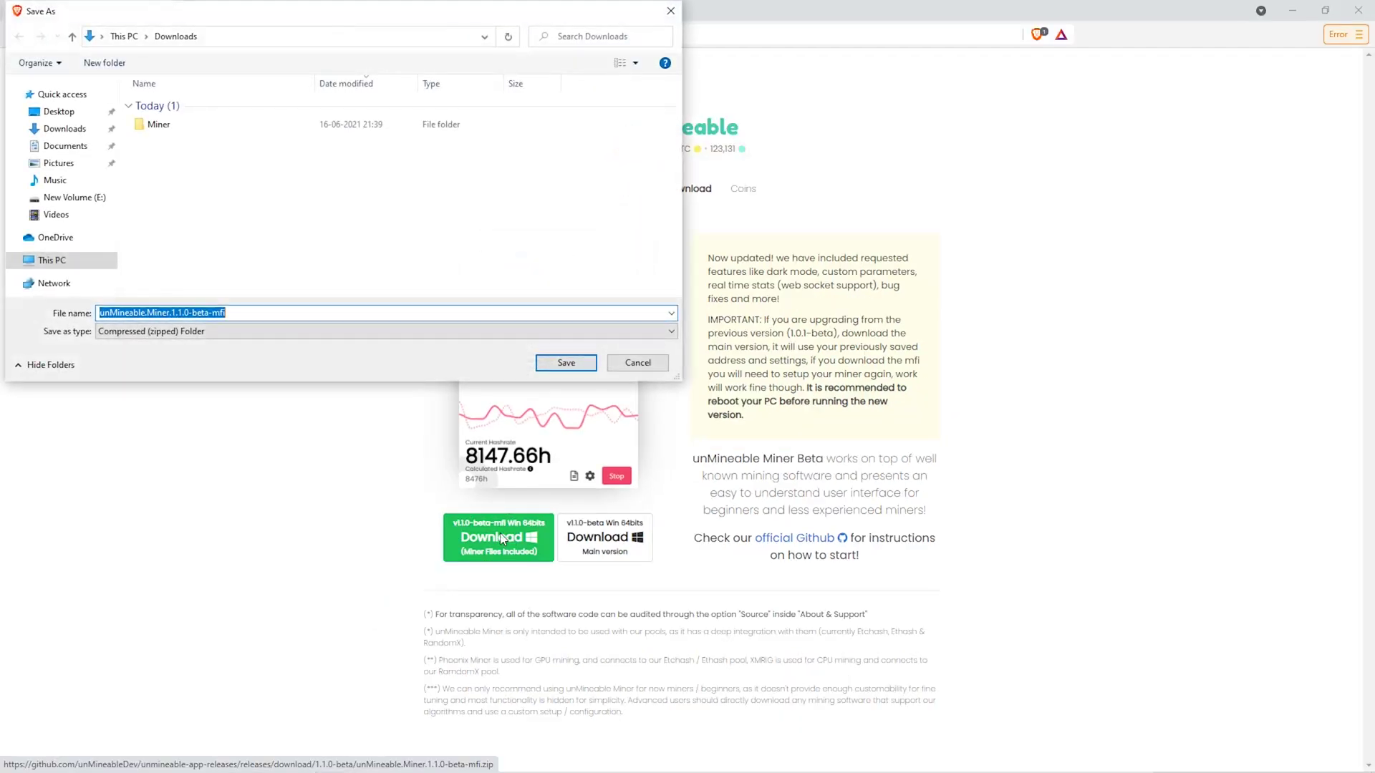
double_click(243, 126)
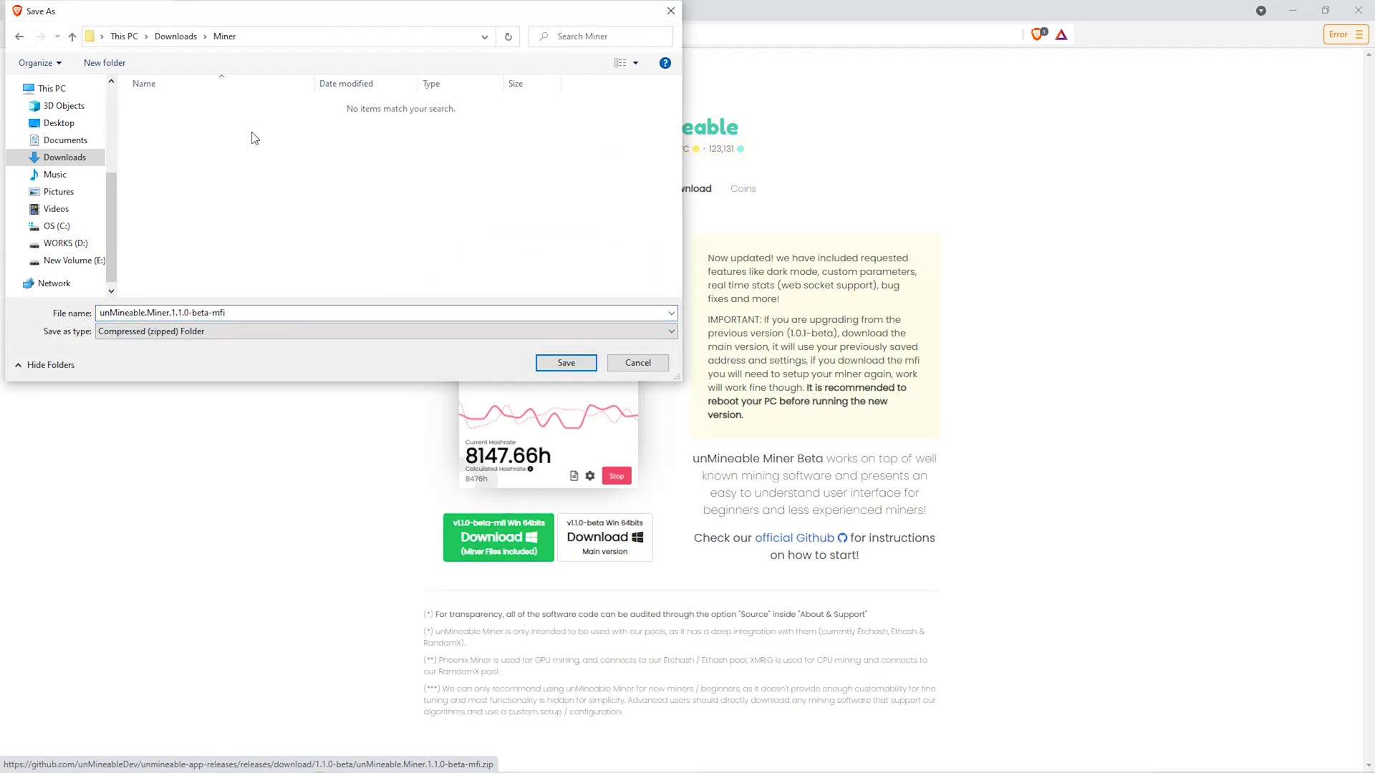
left_click(592, 365)
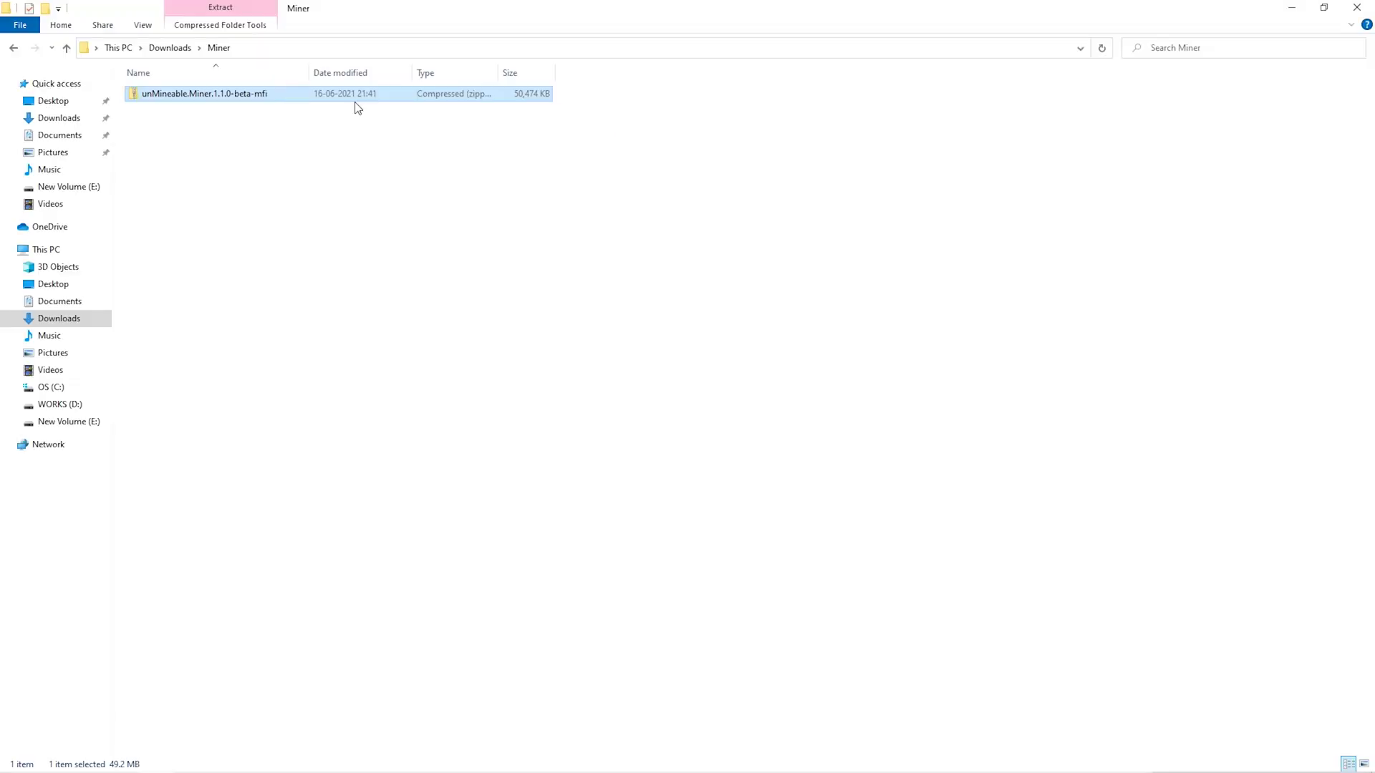
Extract the miner zip in place with 7-Zip and launch the unMineable Miner 1.1.0-beta-mfi app.
right_click(351, 98)
mouse_move(424, 191)
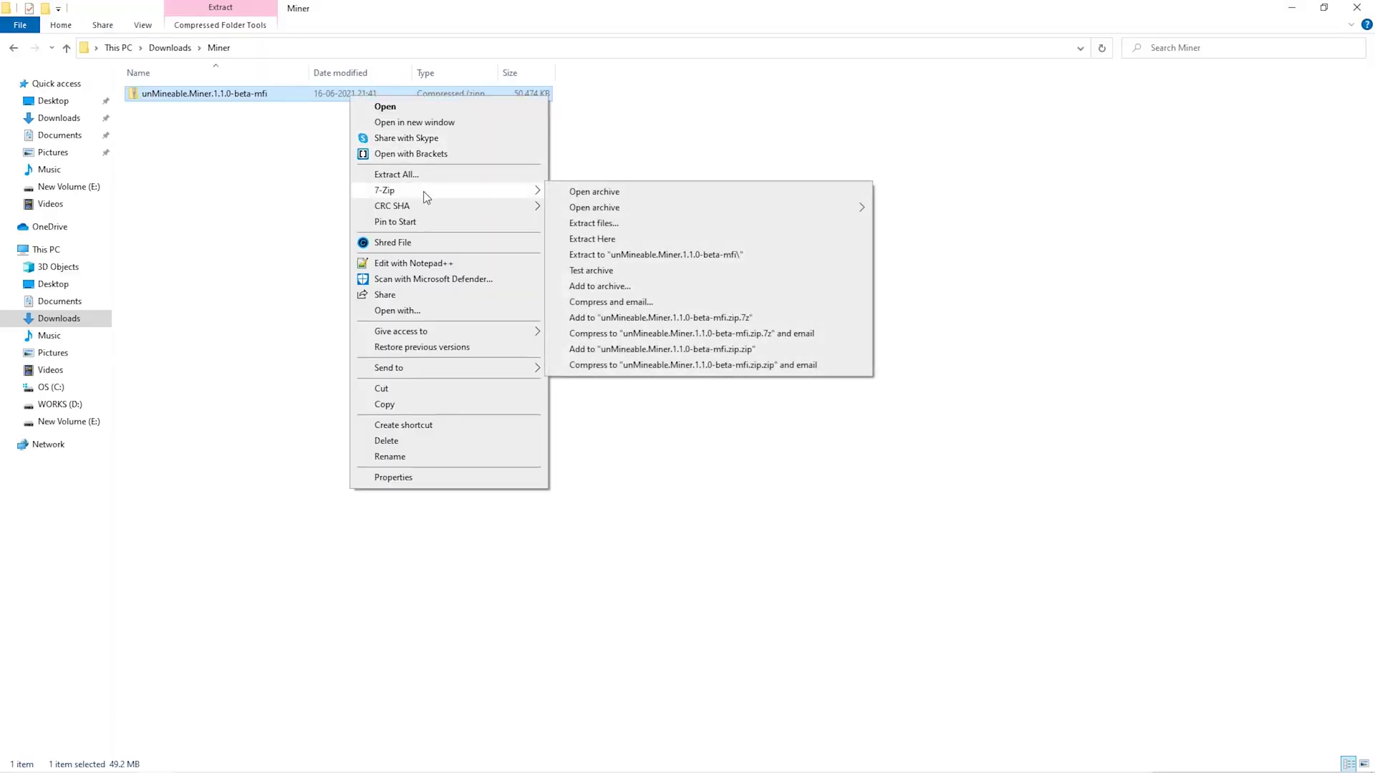
left_click(616, 242)
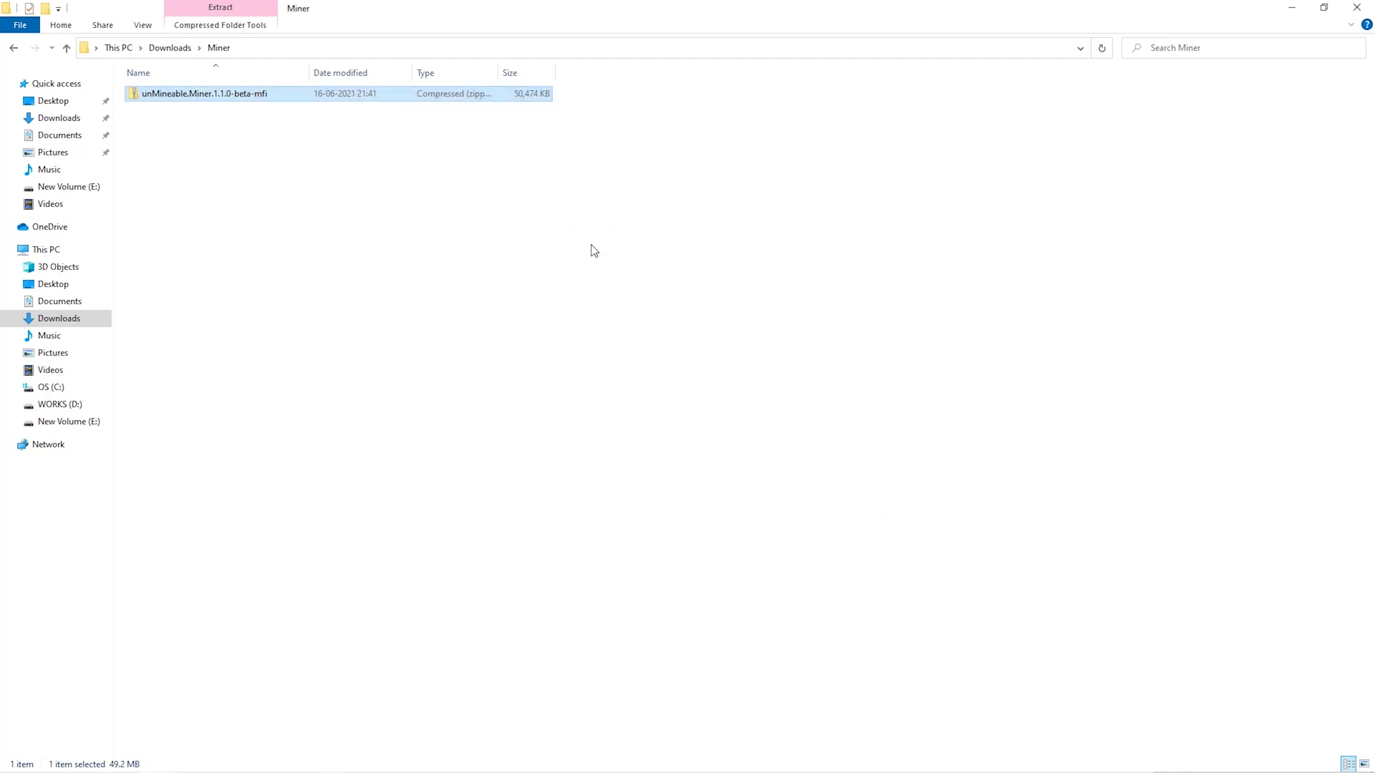
double_click(338, 96)
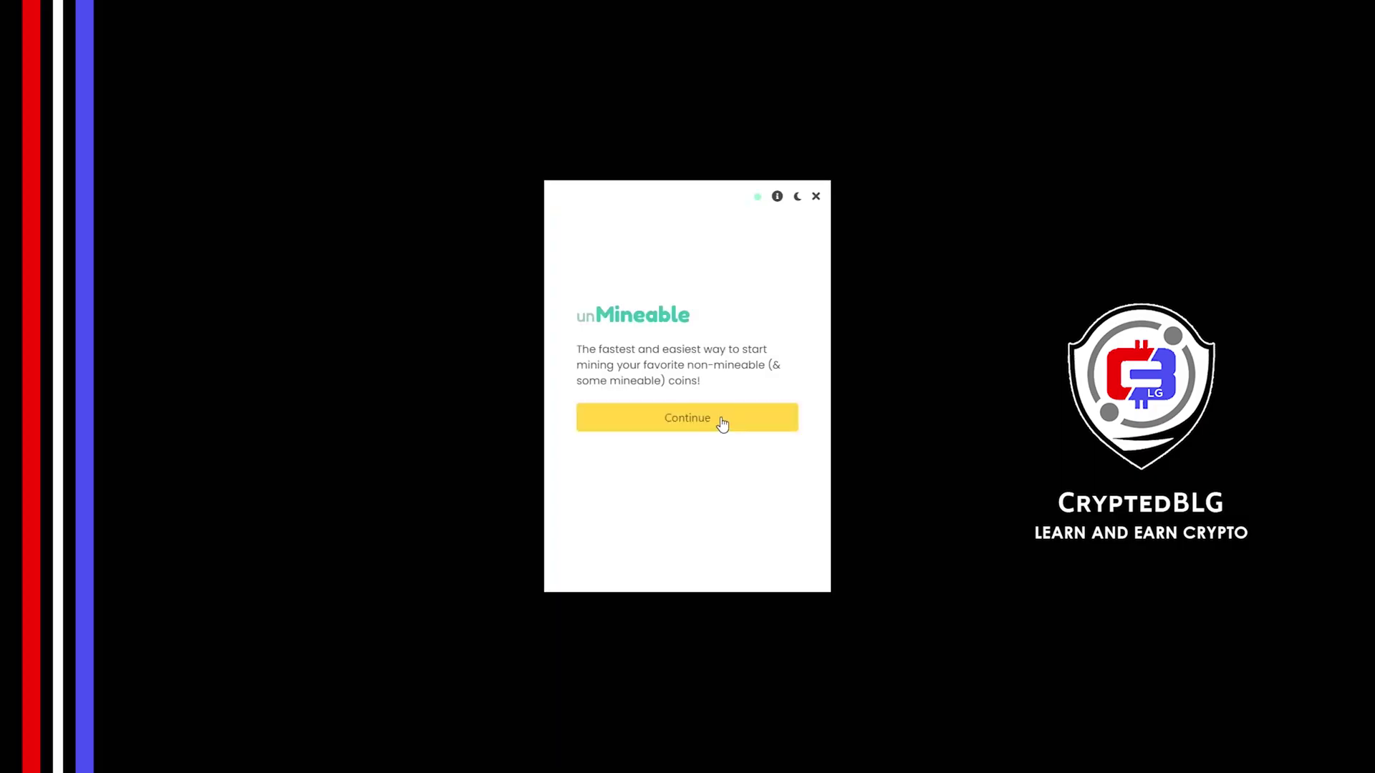
Get past the welcome screen and choose Graphics Card (GPU) over CPU as mining hardware.
left_click(723, 424)
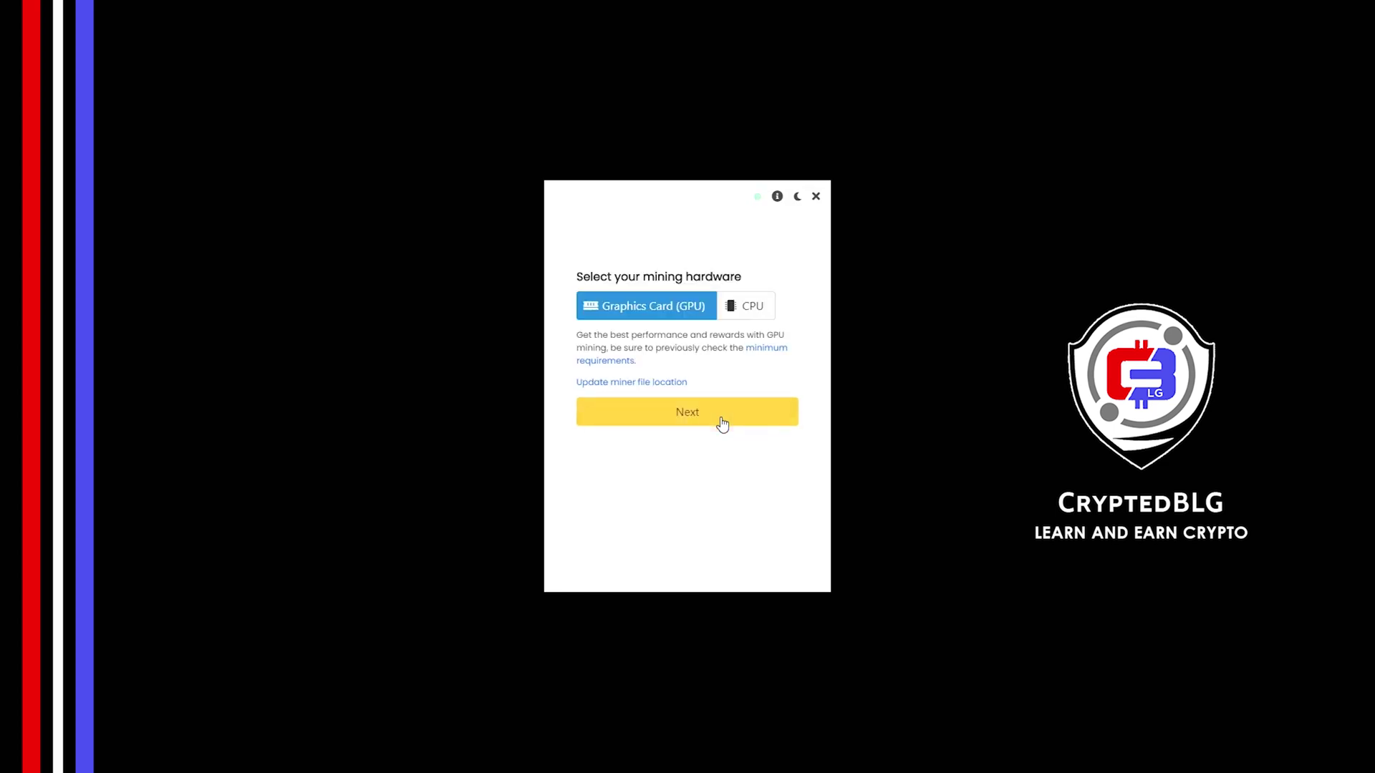
left_click(741, 316)
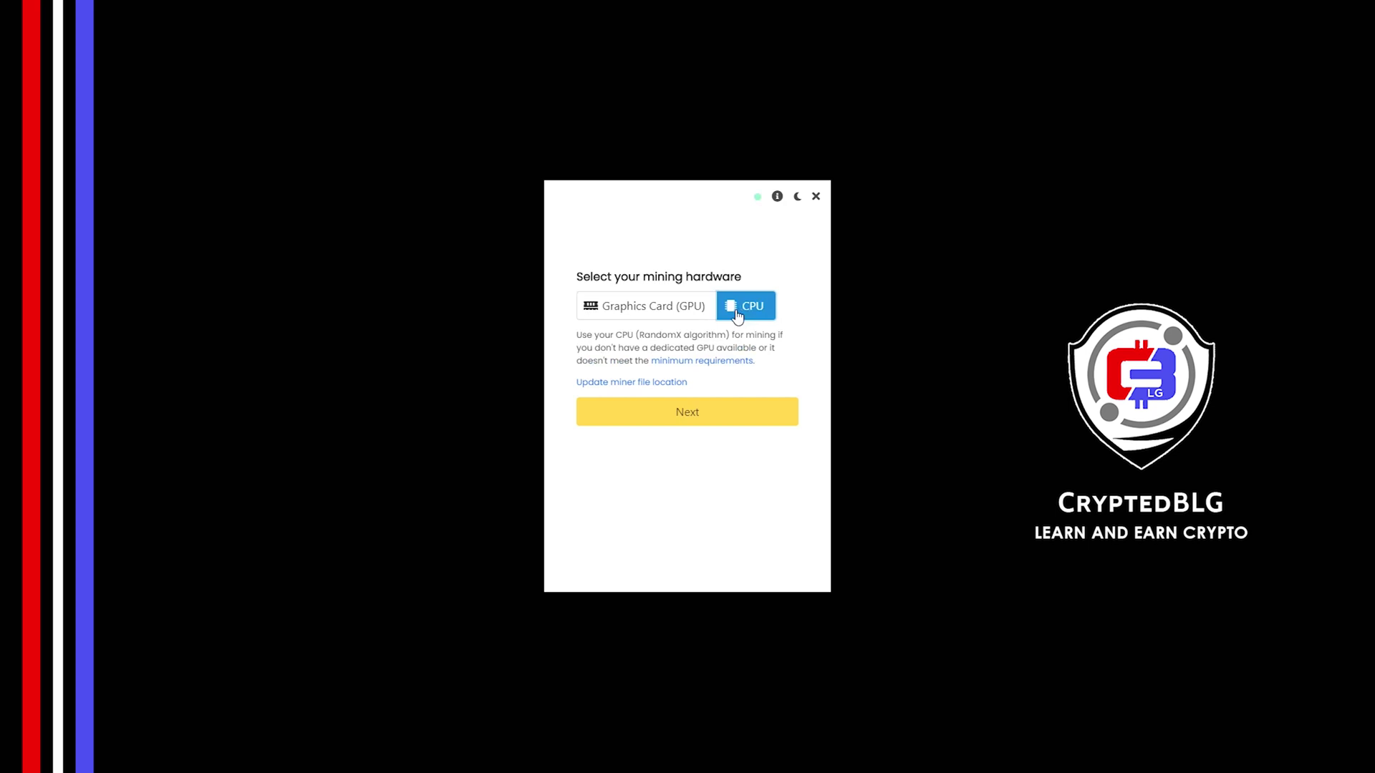
left_click(663, 317)
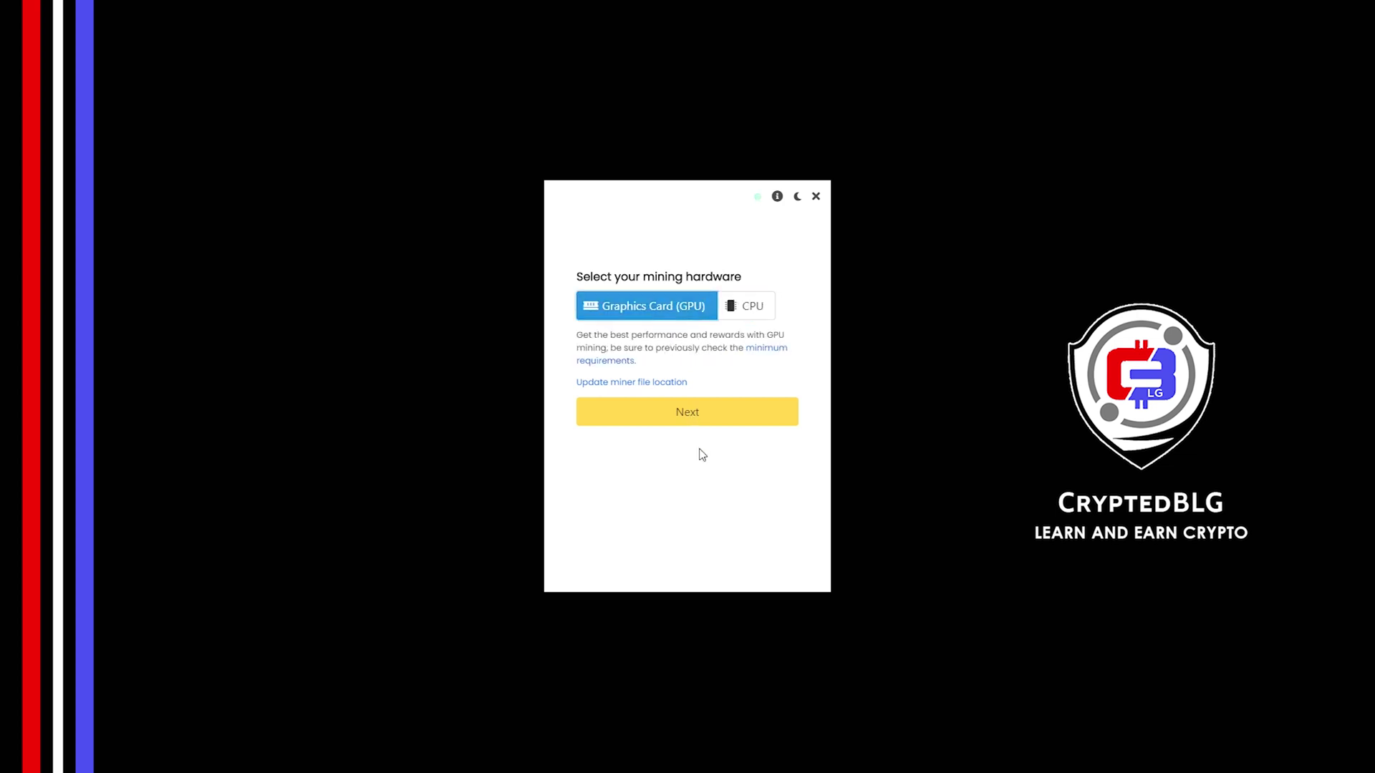
left_click(654, 419)
Choose EOS as the coin, paste the exchange deposit address, and start mining.
left_click(636, 306)
type("e")
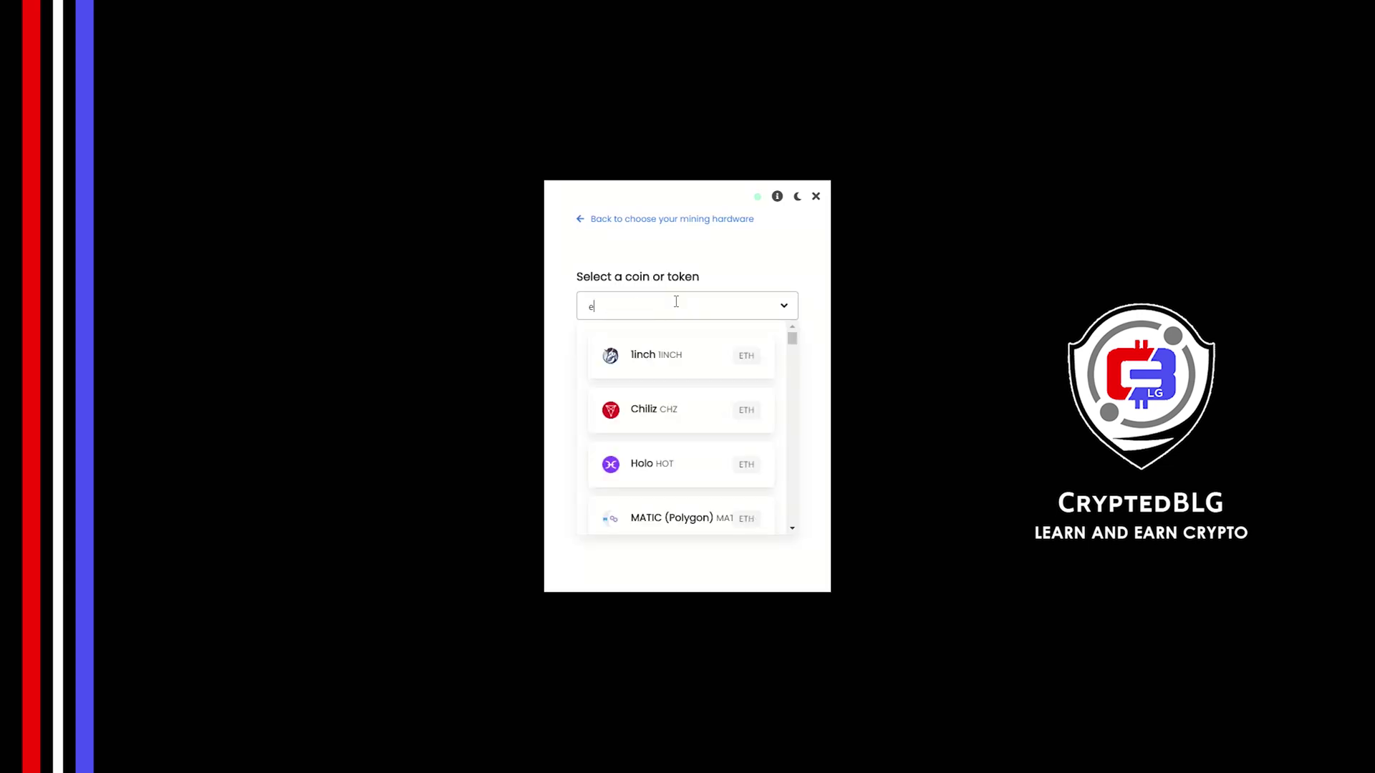
type("os")
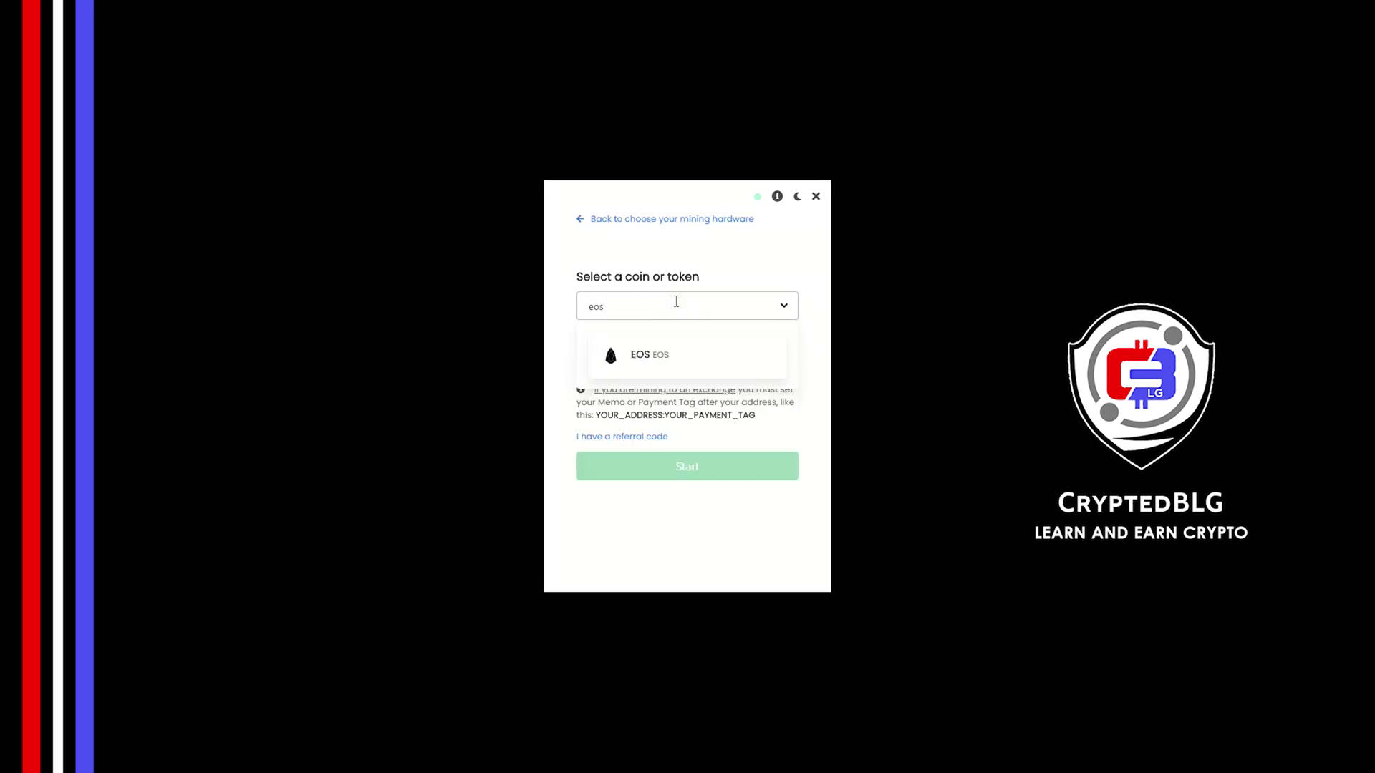
left_click(679, 354)
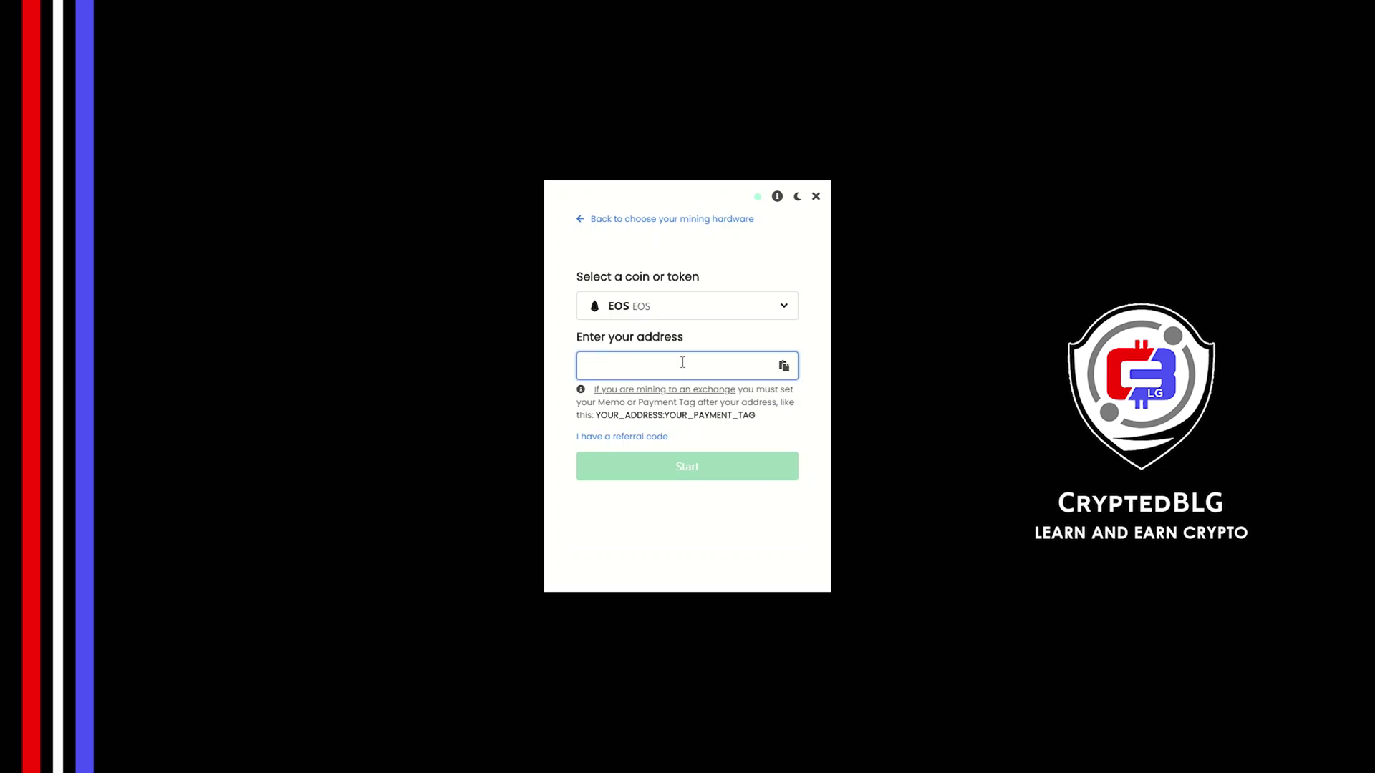
type("binancecleos:109028950")
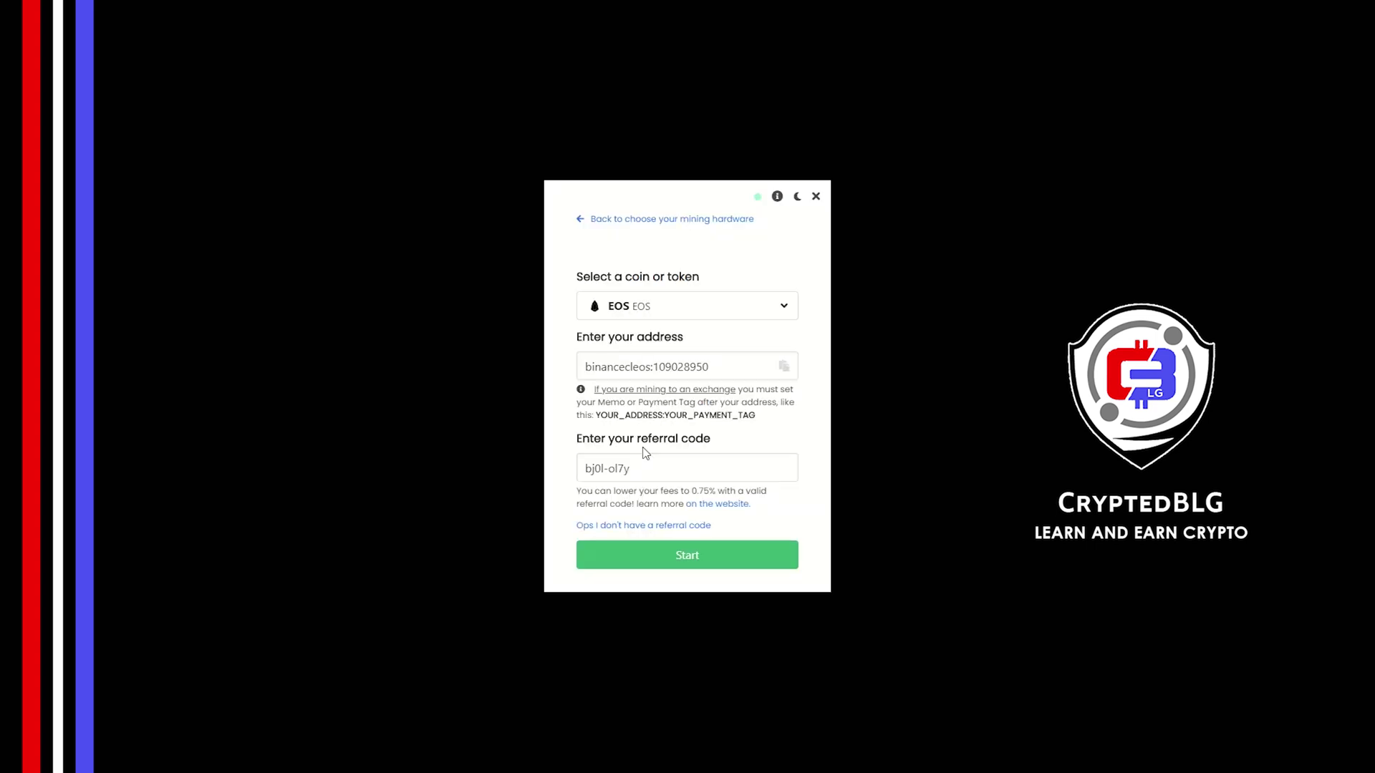
left_click(694, 553)
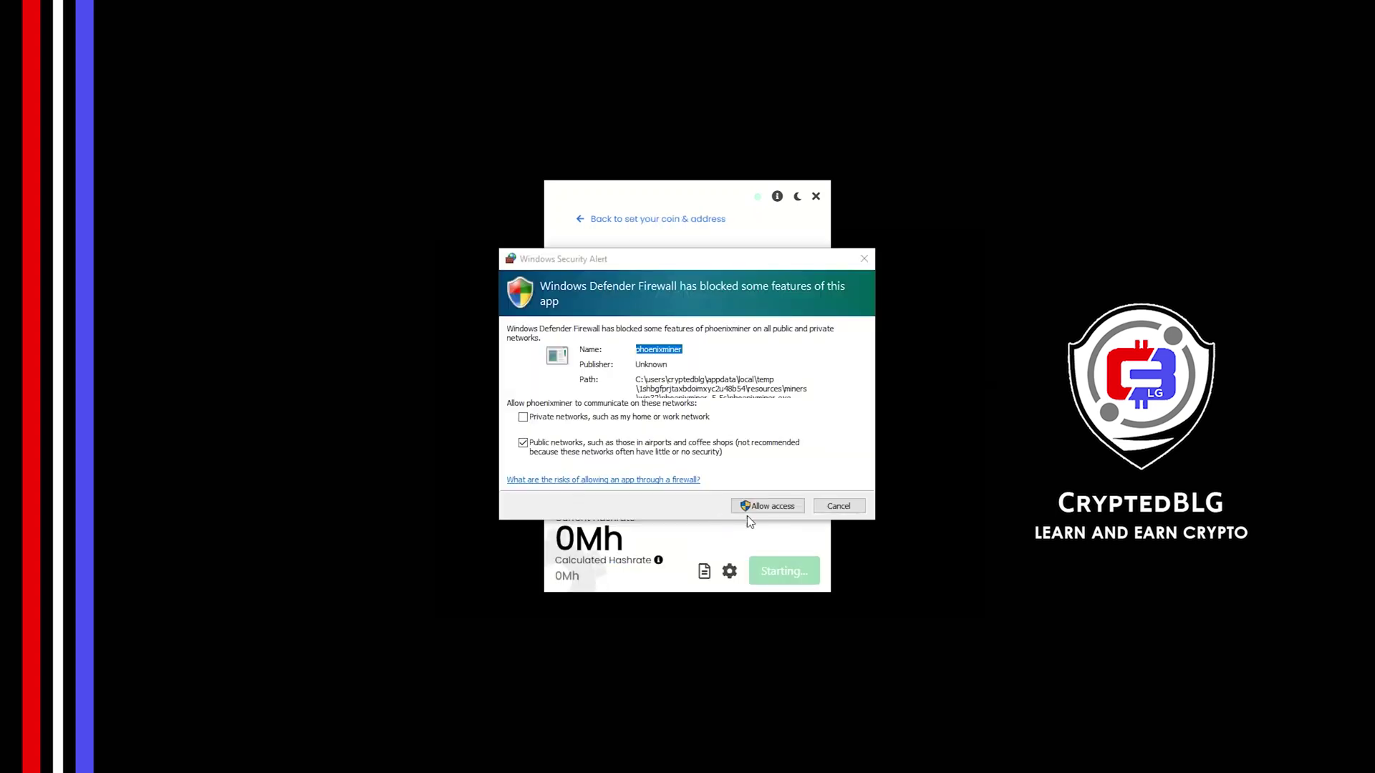
Allow the miner through the Windows Defender Firewall.
left_click(755, 510)
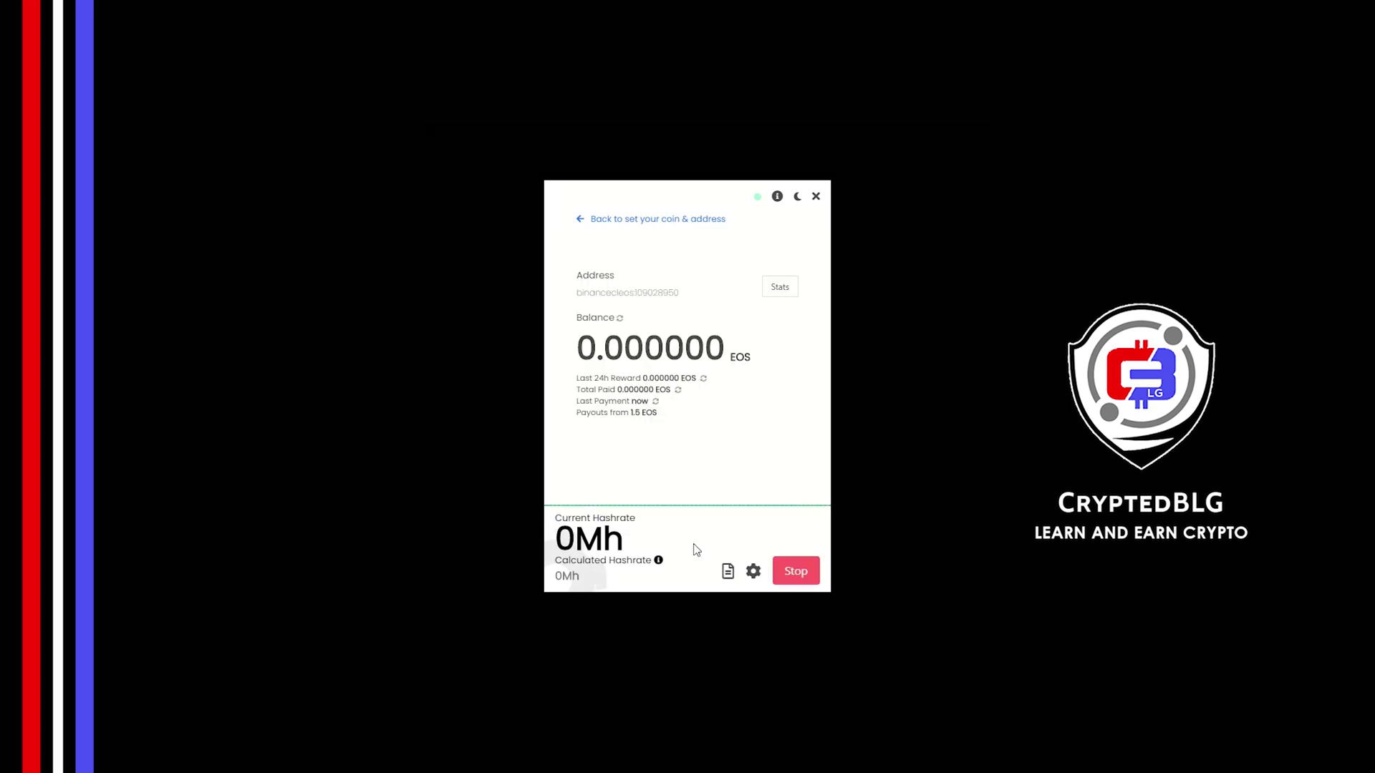
Keep worker name blg-miner with High intensity and Etchash, then save and restart the miner.
left_click(753, 571)
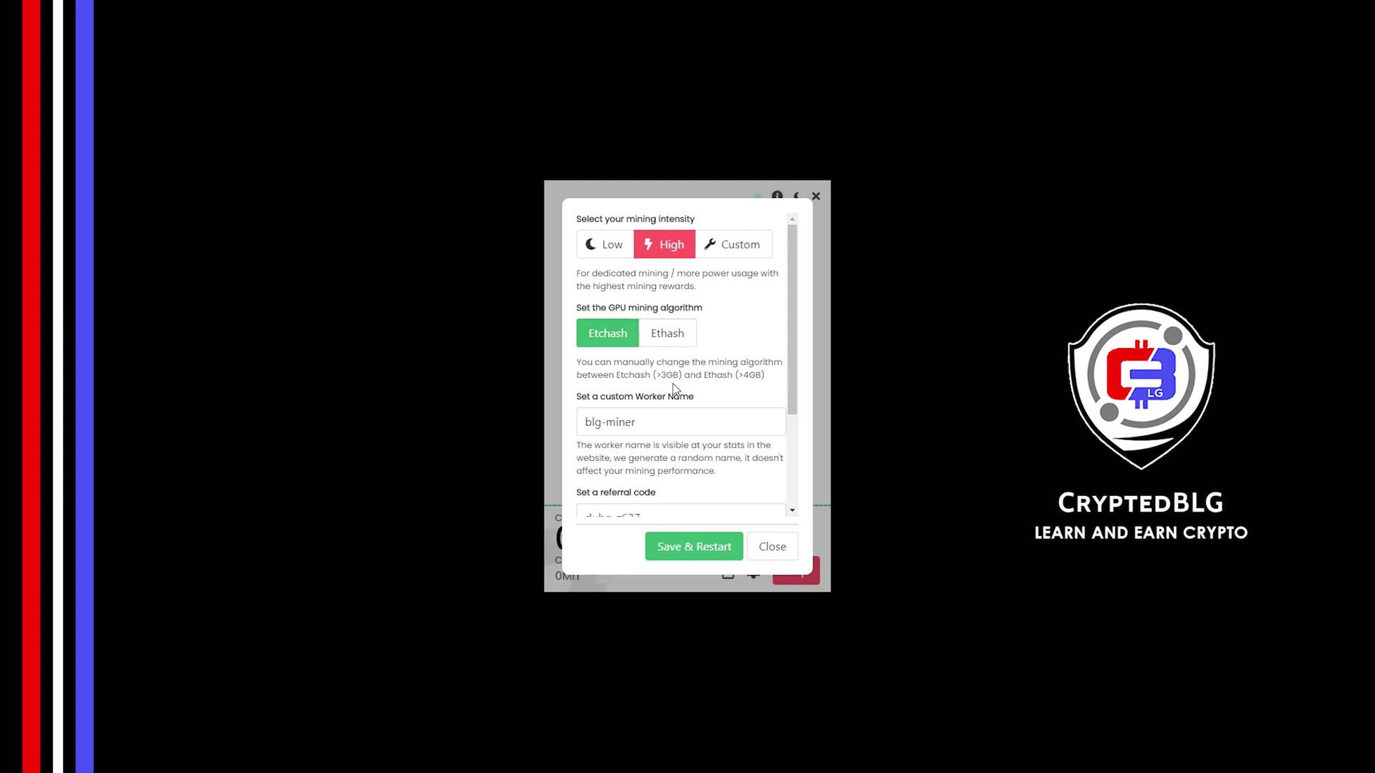
left_click_drag(680, 419, 573, 437)
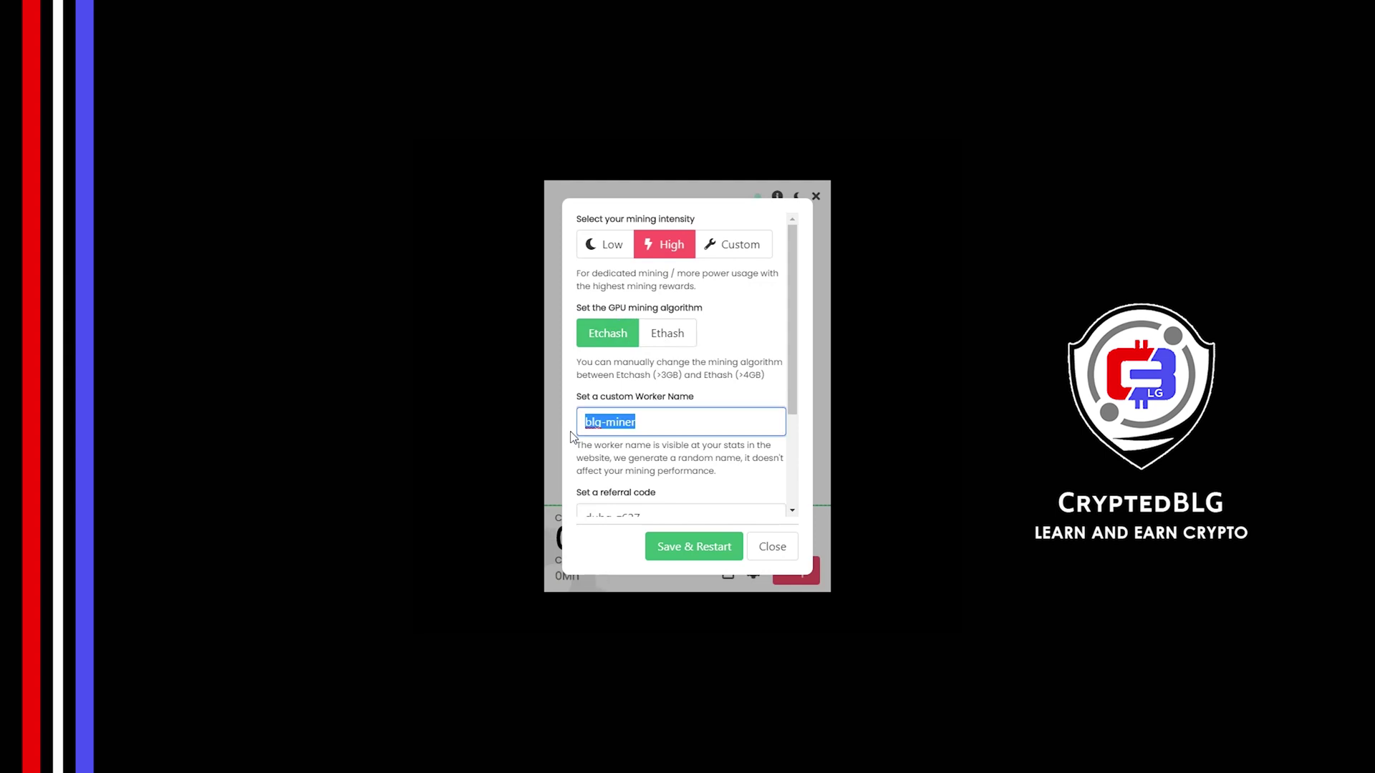
left_click(658, 453)
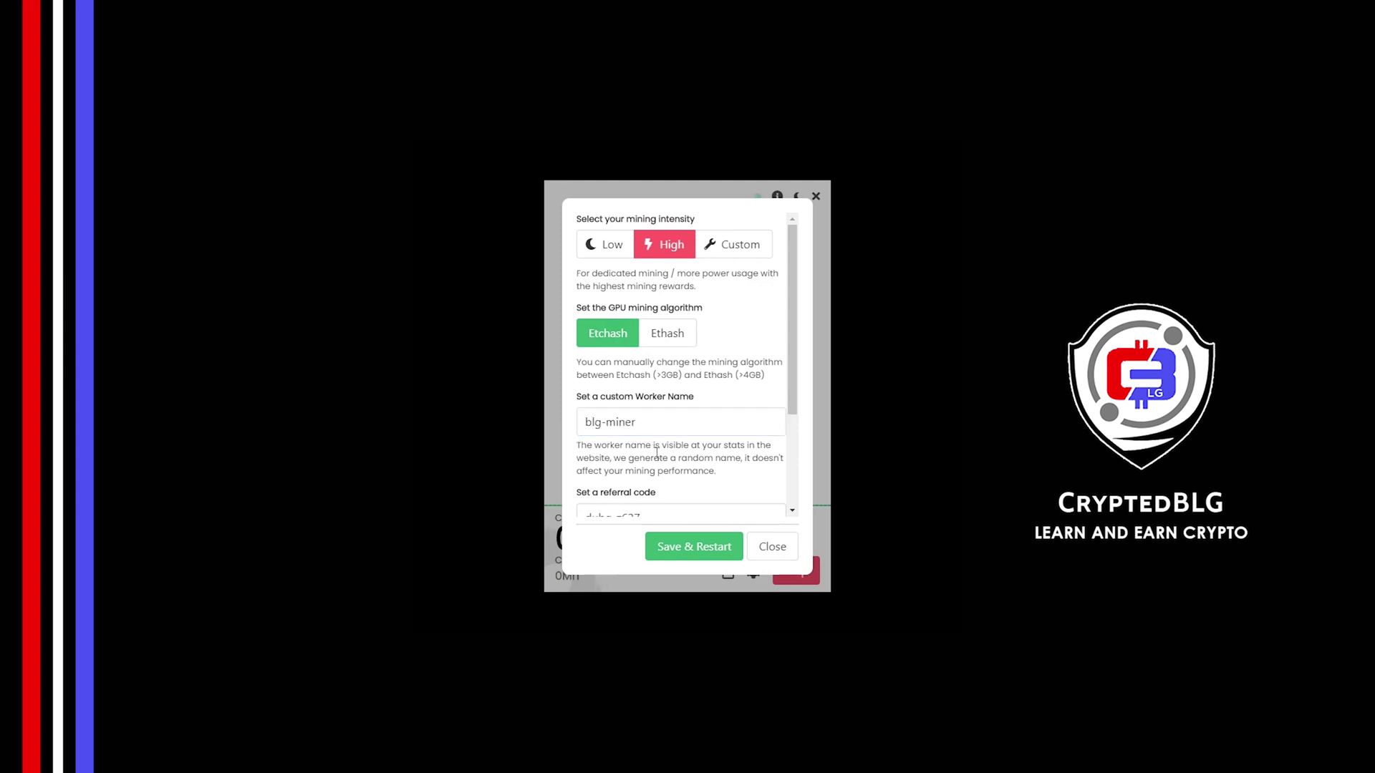
scroll(724, 410, "down", 4)
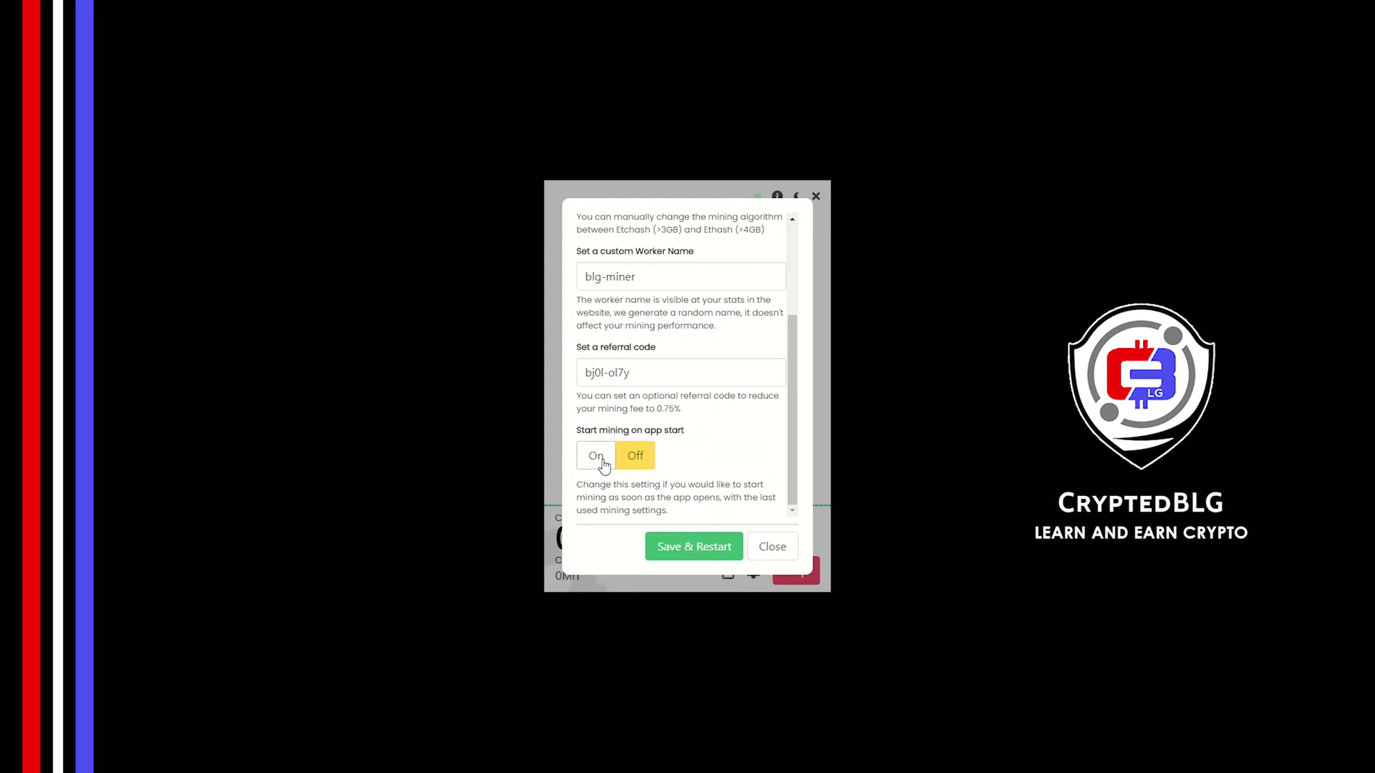
left_click(684, 551)
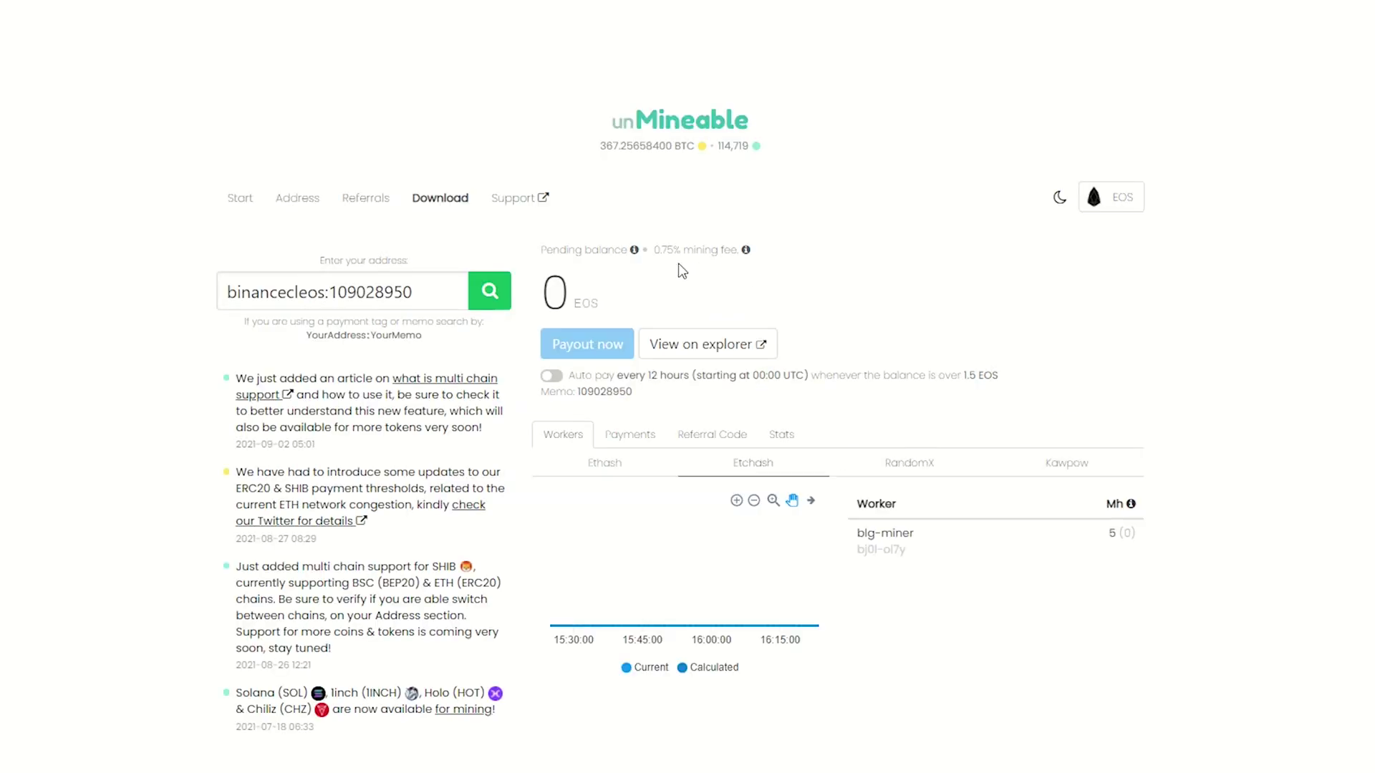
Check the Payments, Referral Code and Stats tabs, confirming all balances are 0.
left_click(653, 439)
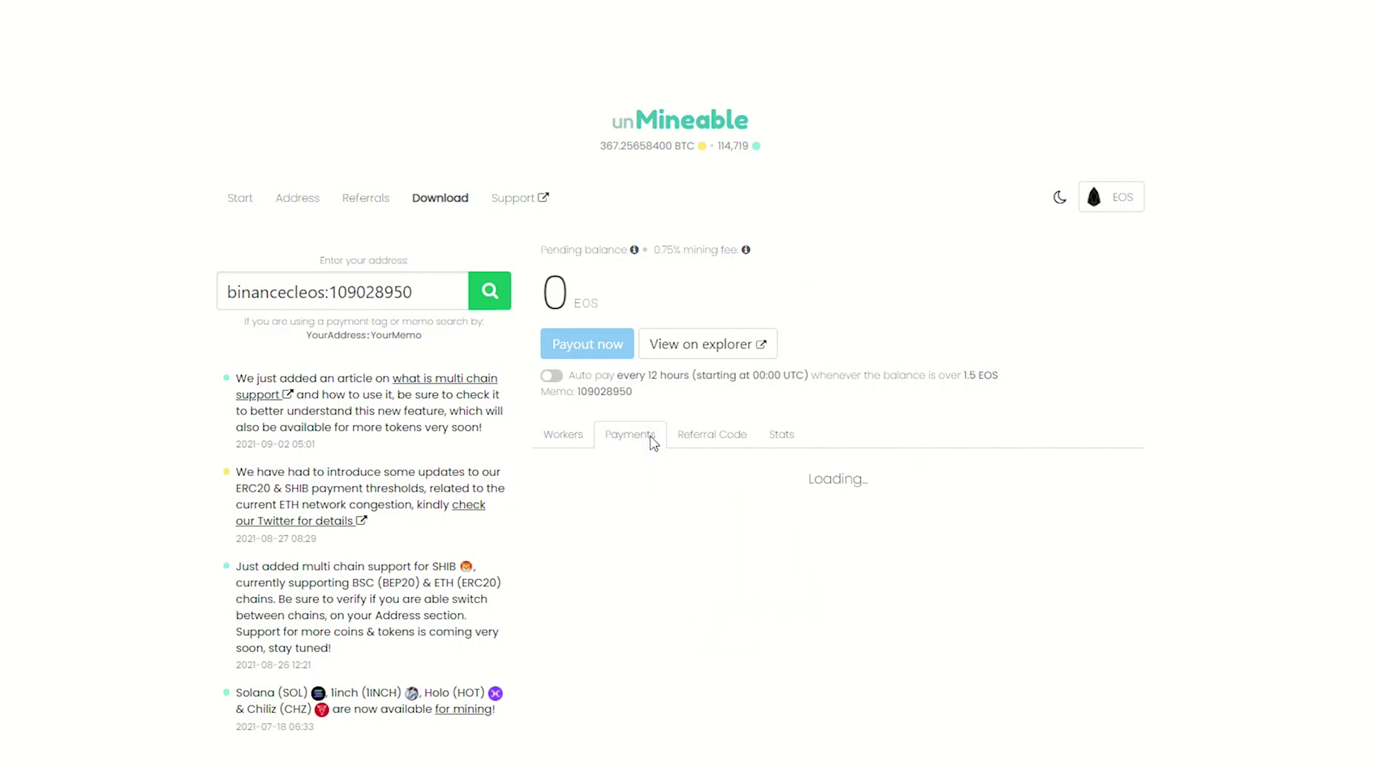
left_click(716, 436)
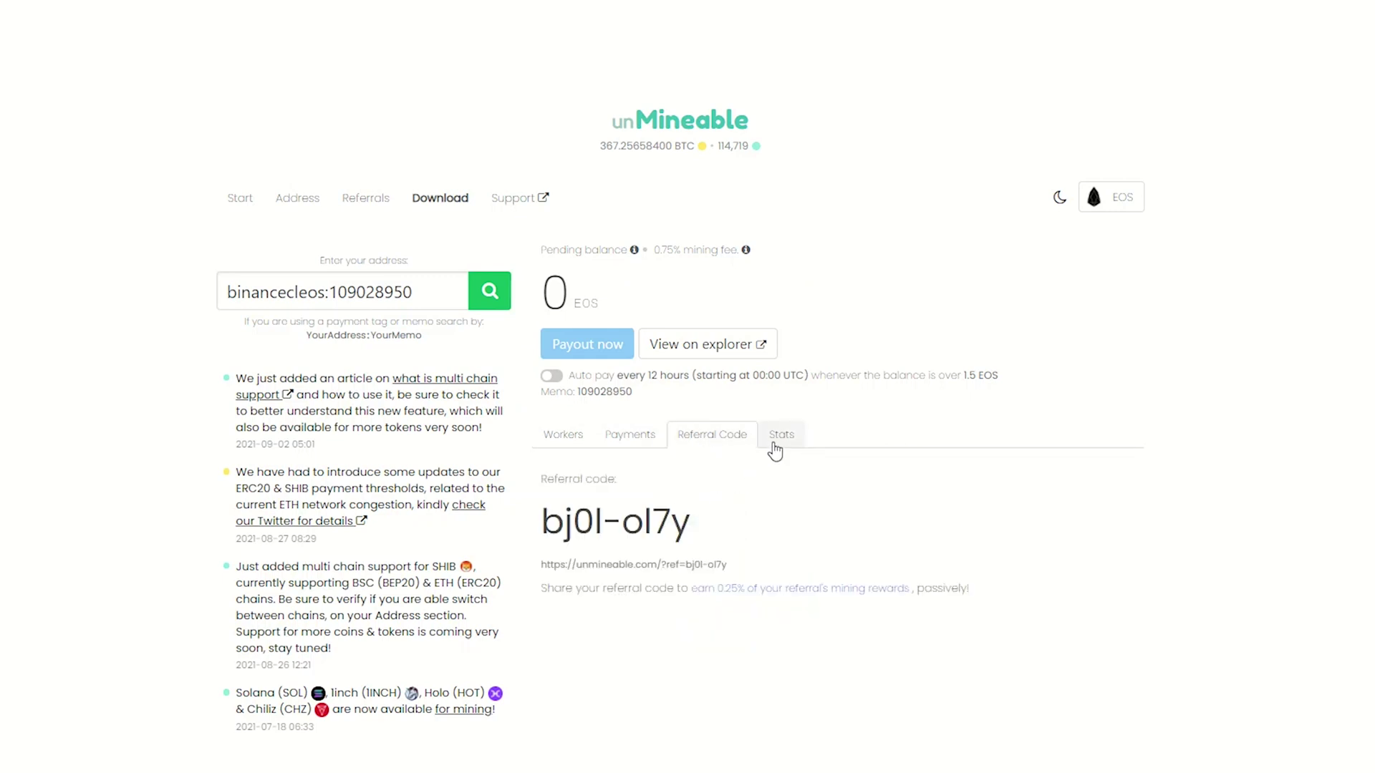
left_click(775, 444)
scroll(774, 444, "down", 1)
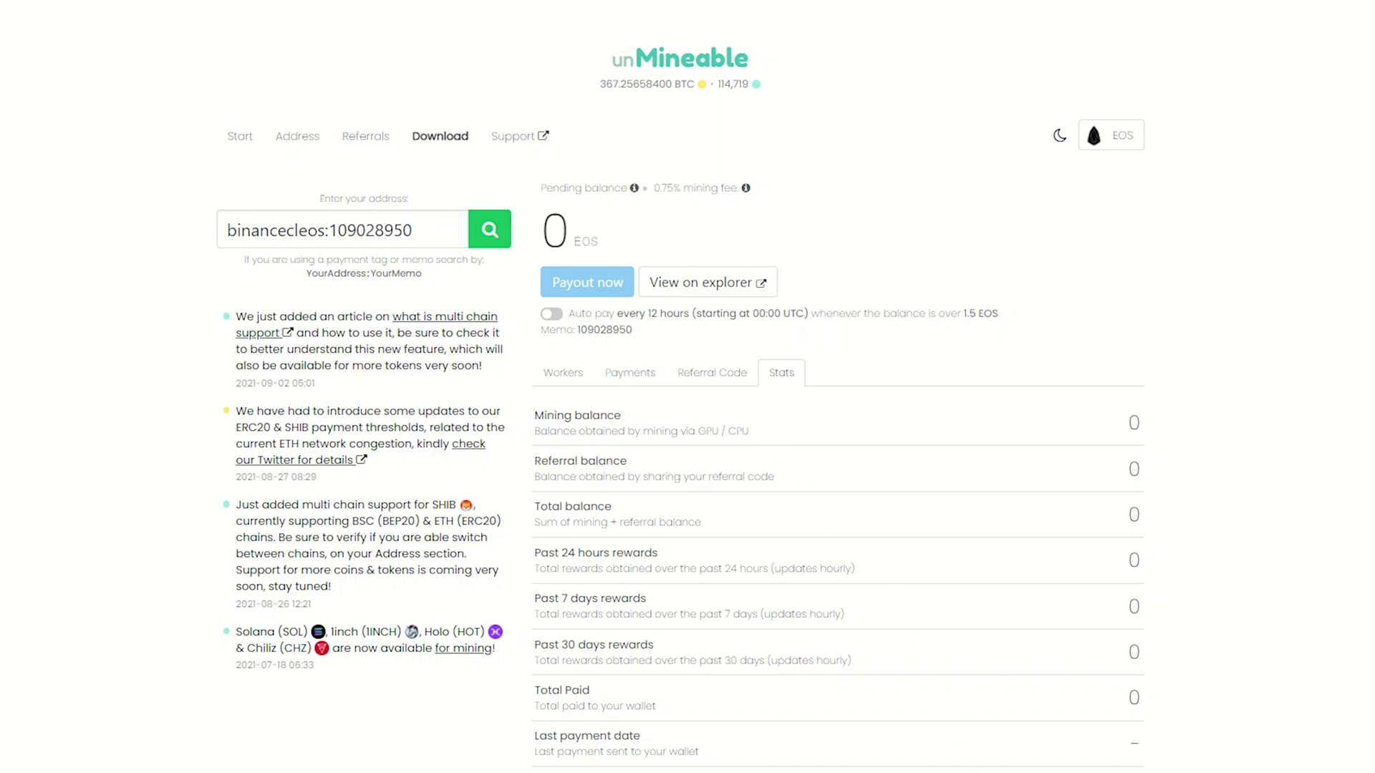